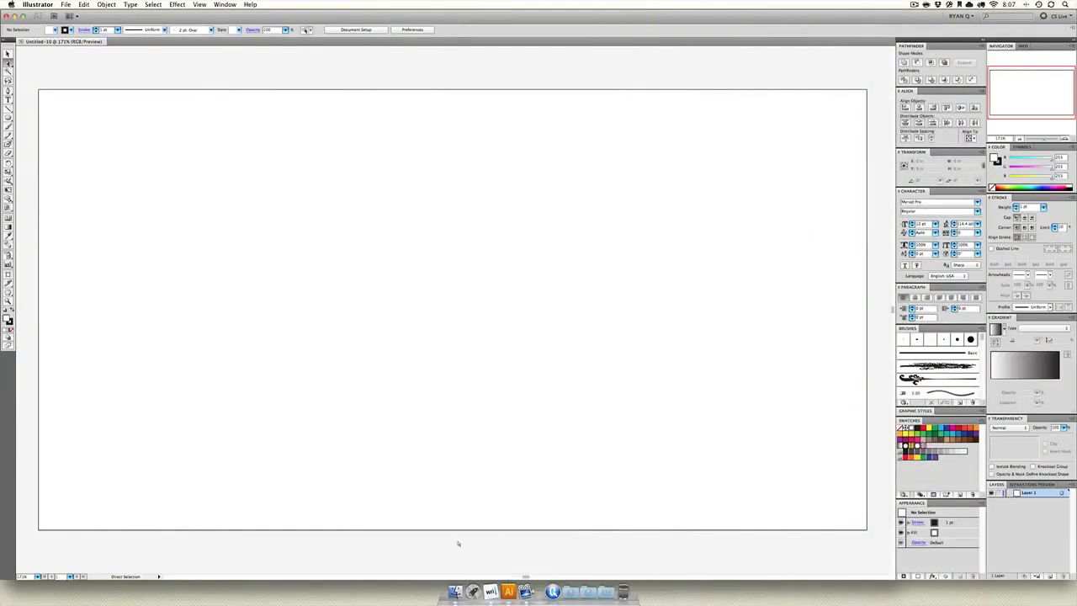
Step: Place Tracing-Test.jpg from the desktop's In Class folder into the blank document and close the folder window
click(454, 592)
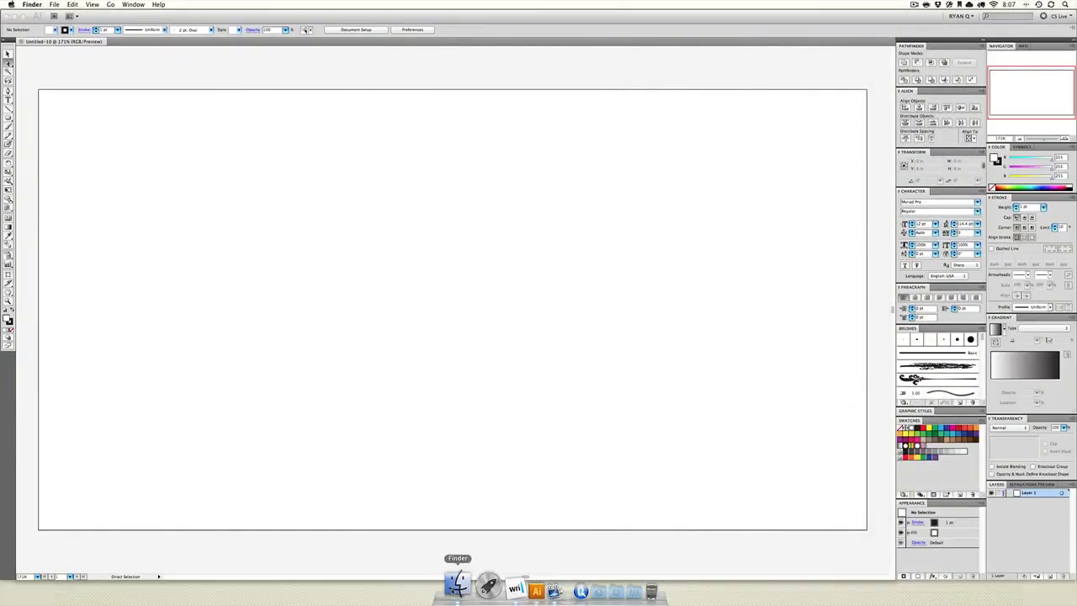
click(370, 265)
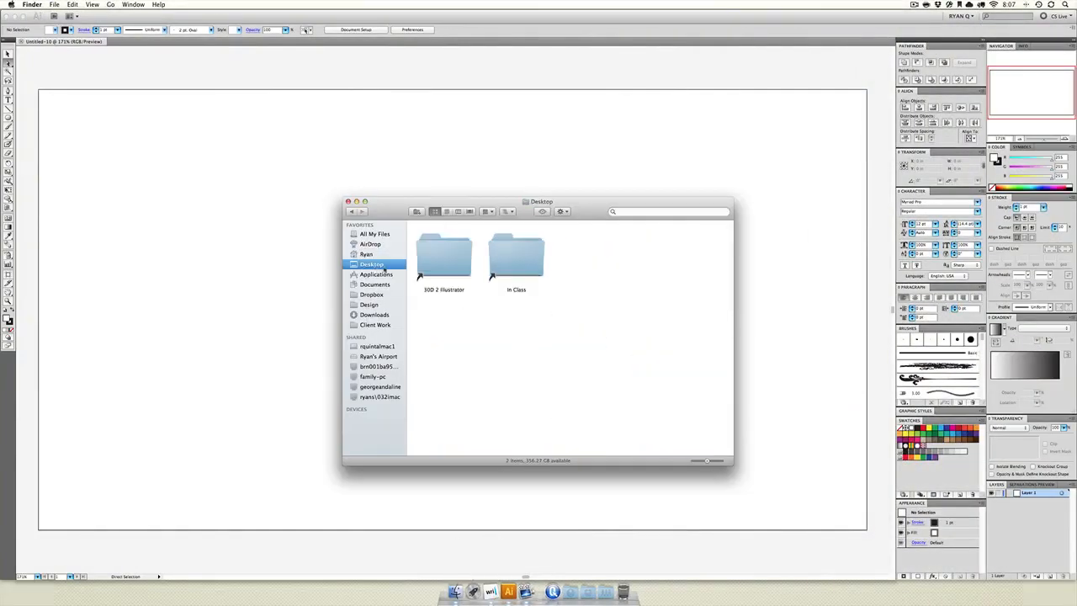
click(519, 255)
double_click(519, 255)
scroll(531, 308, down, 10)
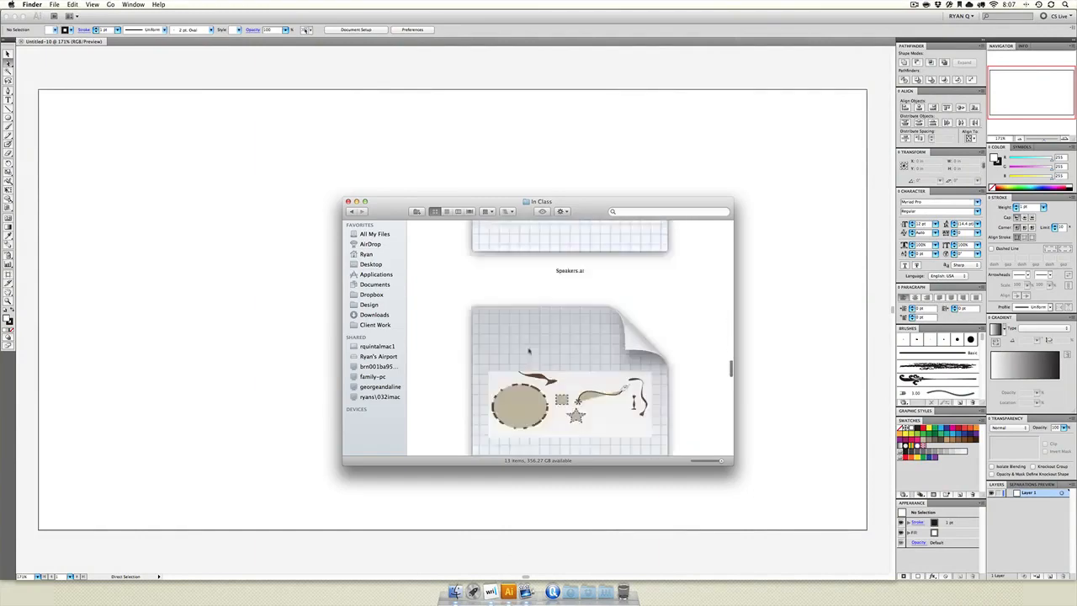
scroll(528, 351, up, 5)
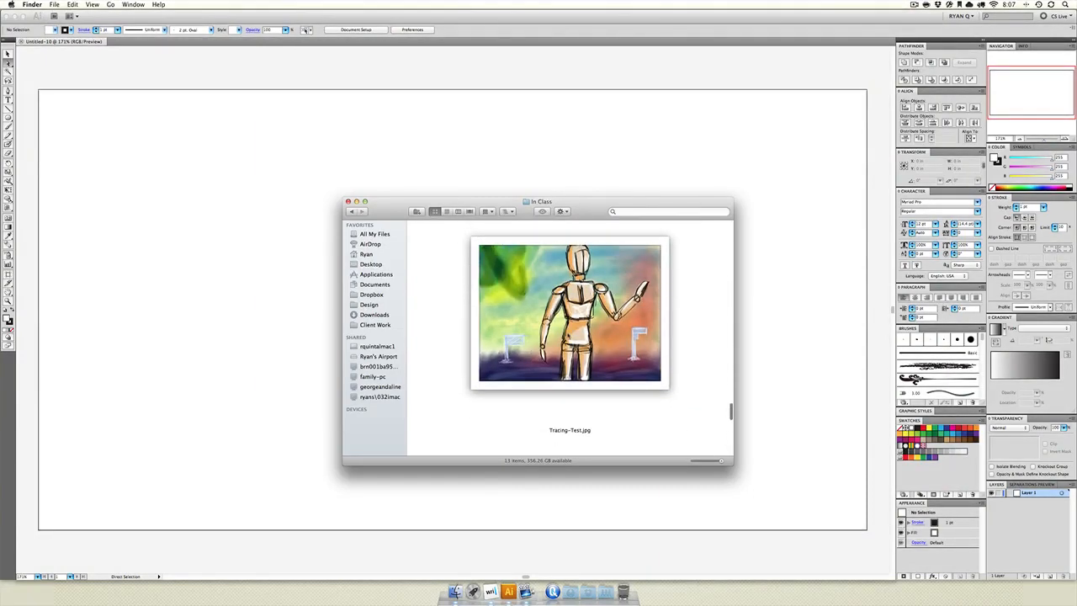
drag(569, 313, 240, 258)
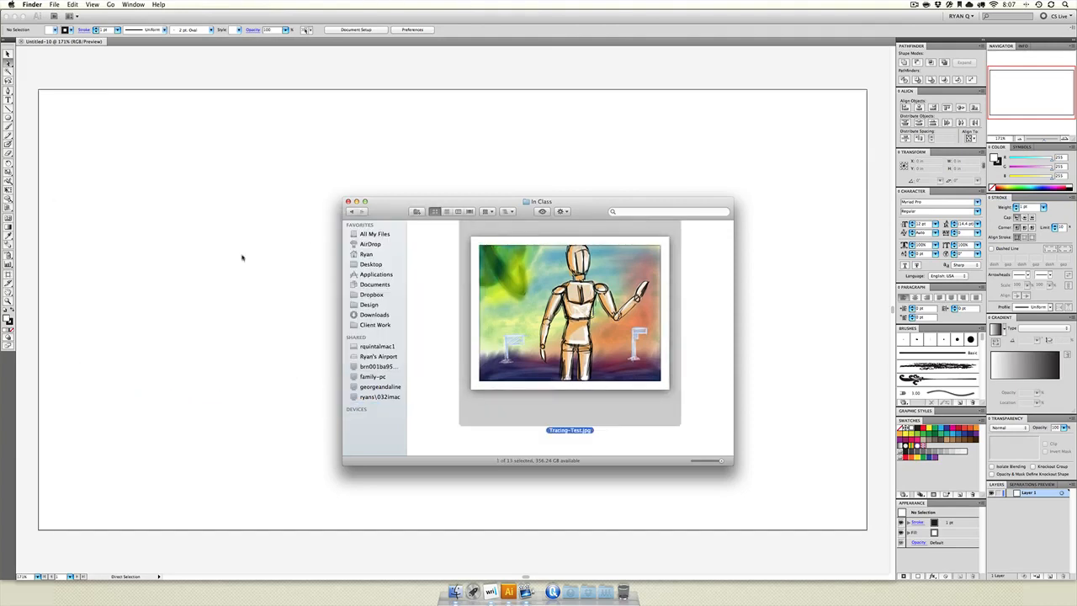
click(347, 202)
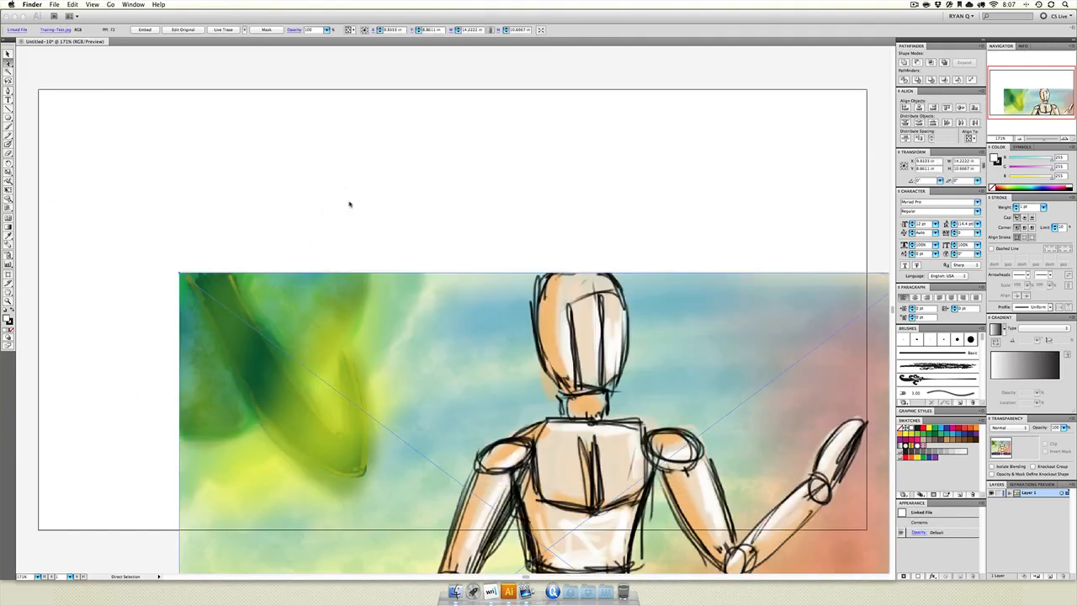
Step: Scale the placed image down to about 10.99 by 8.24 in and move it near the artboard's upper edge
drag(452, 447, 339, 226)
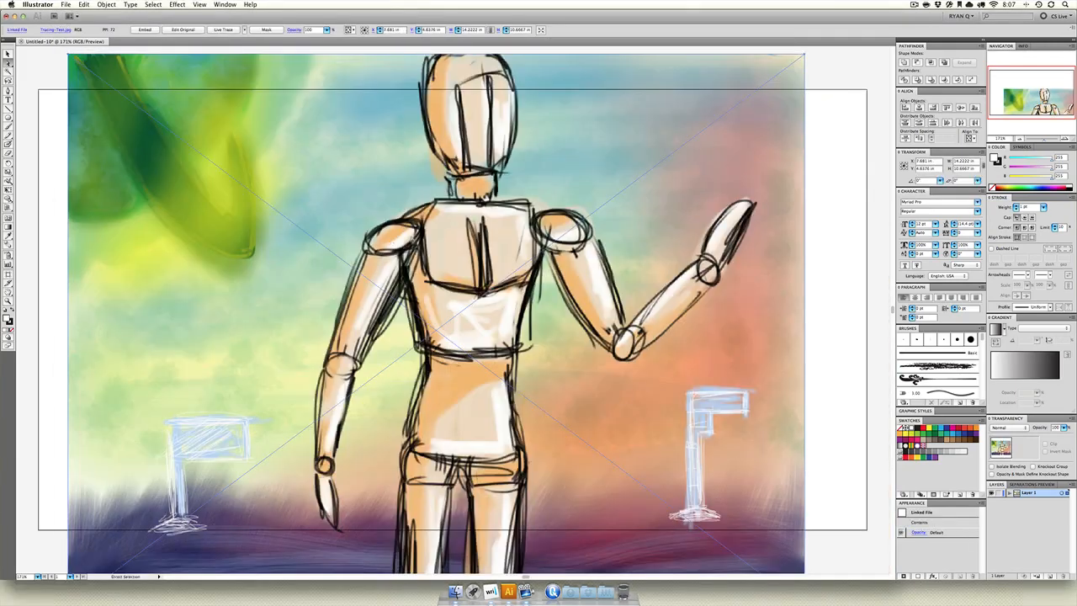
drag(415, 223, 429, 279)
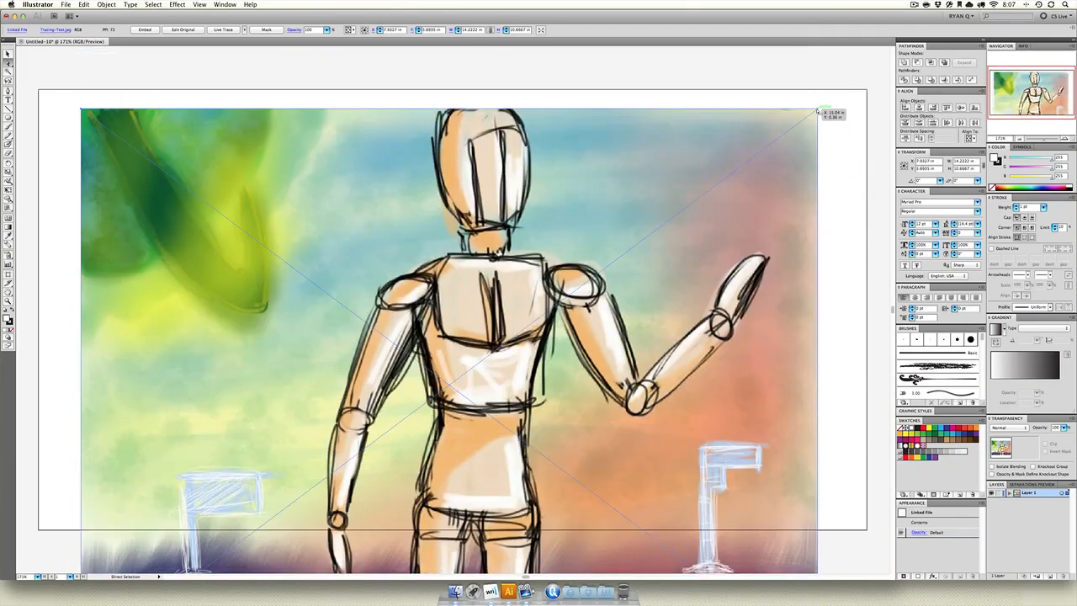
click(8, 55)
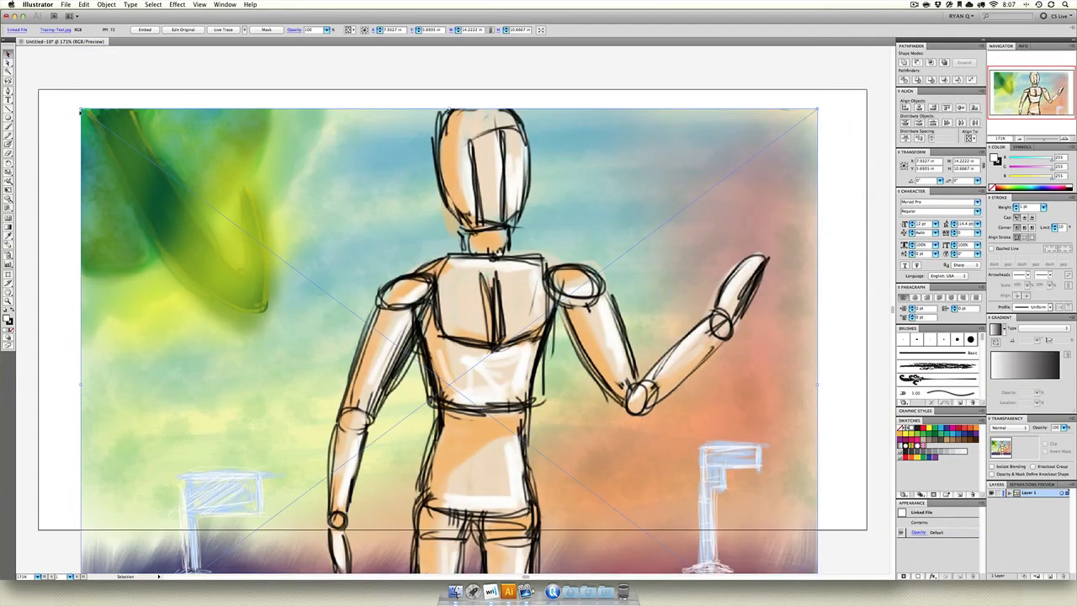
drag(81, 108, 250, 233)
drag(399, 312, 308, 163)
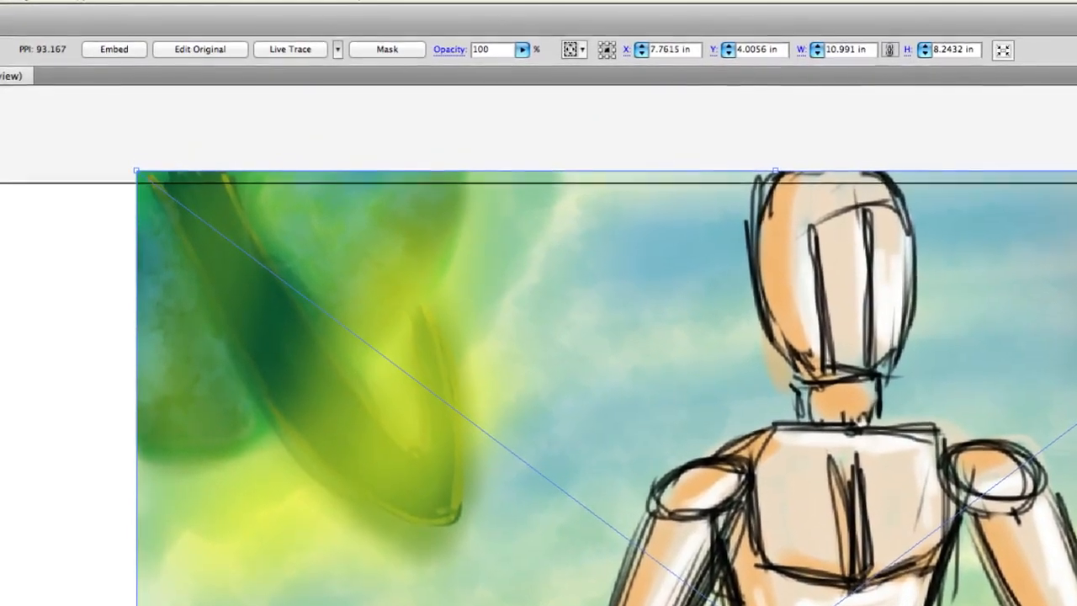
Step: Live Trace the image with a threshold of 68 and move the tracing just inside the artboard's upper edge
click(275, 48)
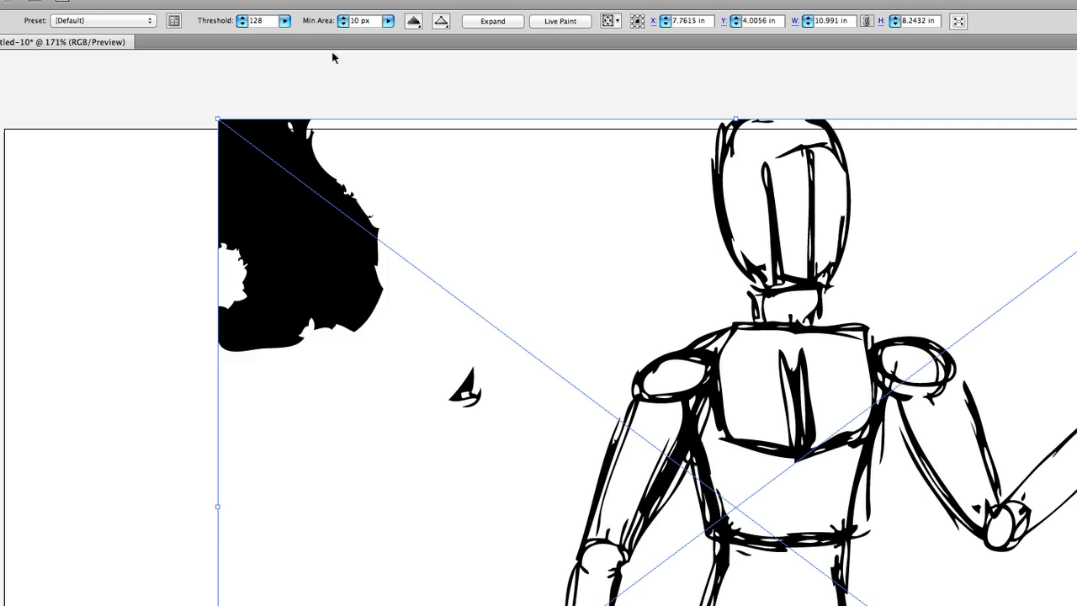
click(284, 21)
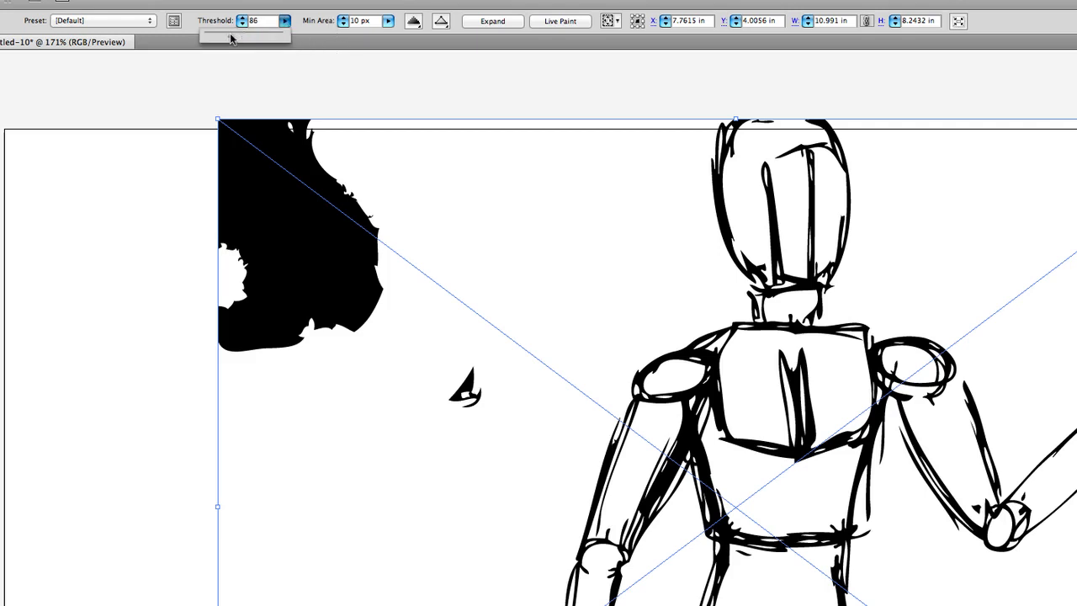
drag(229, 34, 224, 36)
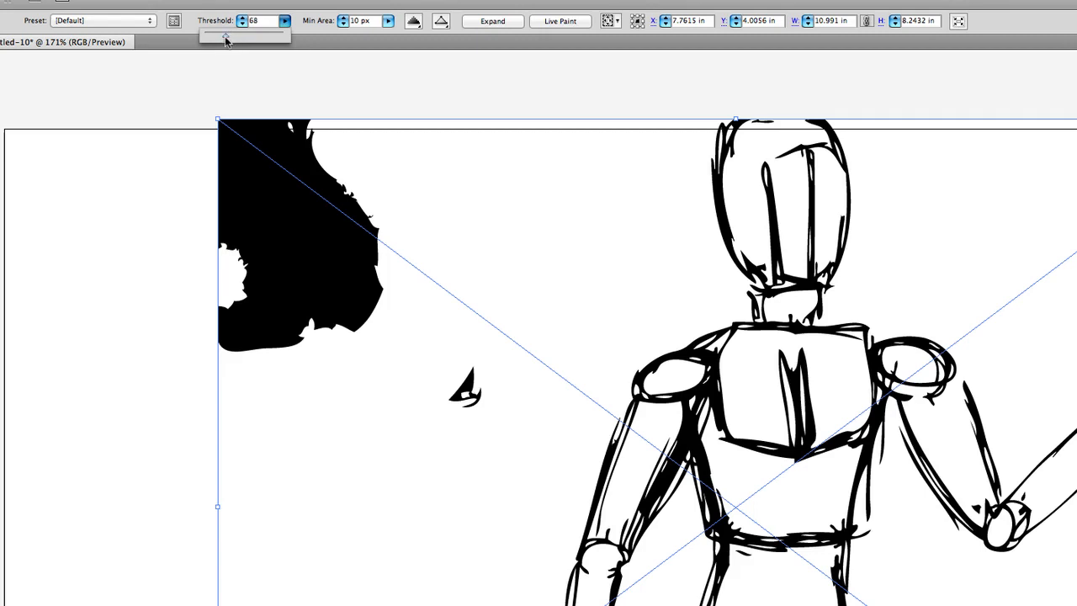
click(321, 72)
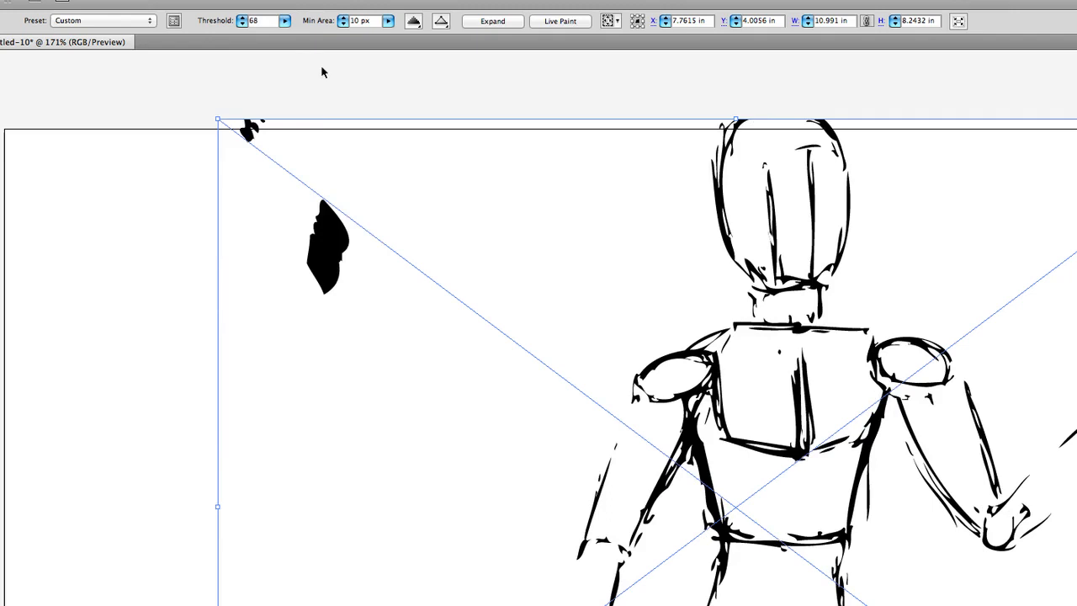
drag(531, 317, 535, 339)
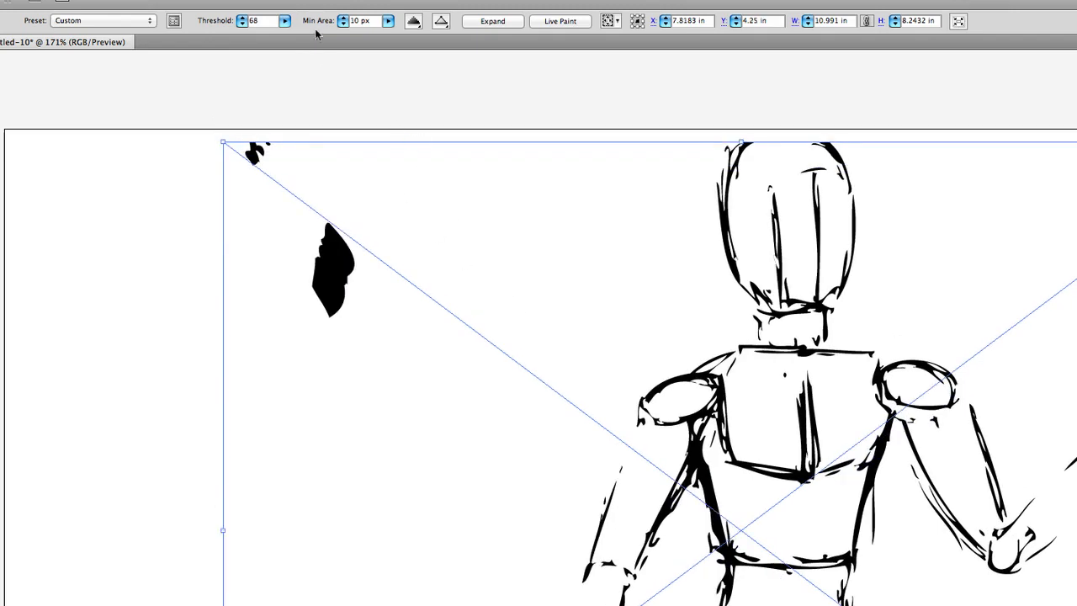
Step: Compare trace thresholds by lowering the value to 31 and raising it to 168
click(284, 20)
drag(260, 35, 212, 35)
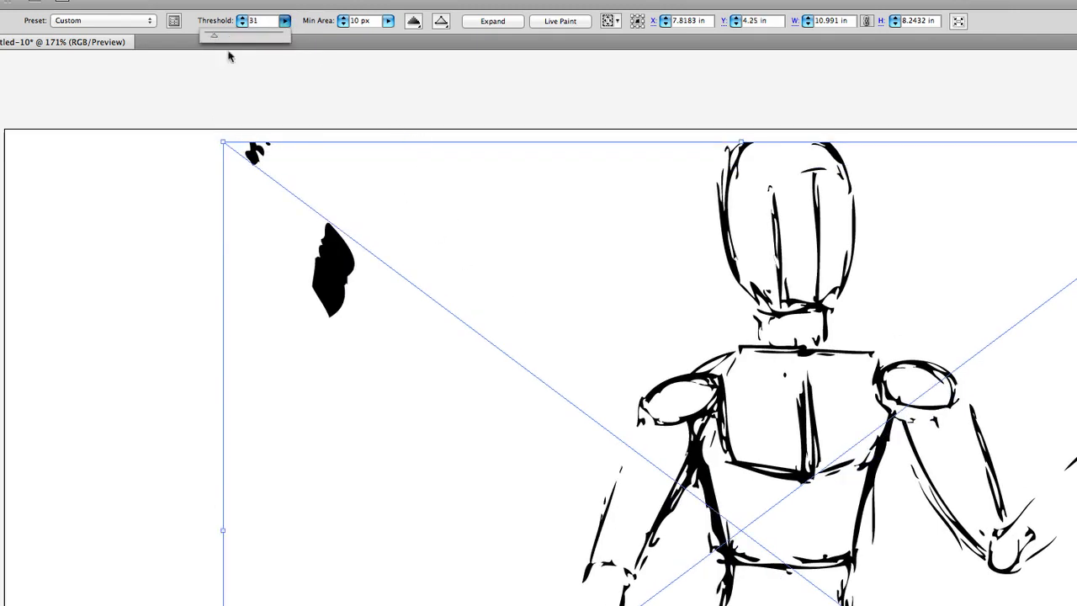
click(291, 73)
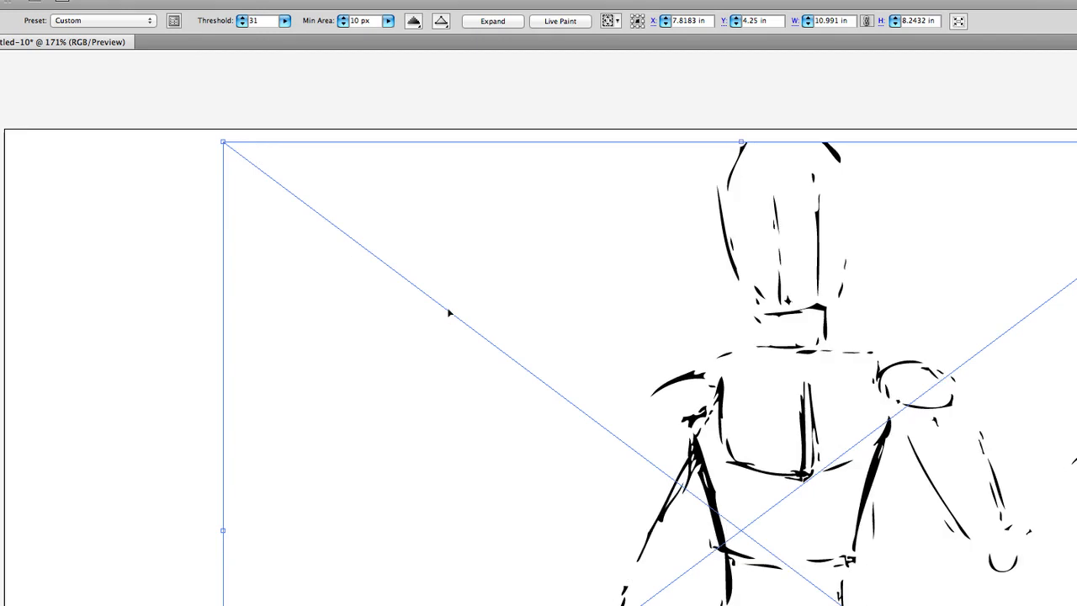
click(284, 20)
click(261, 37)
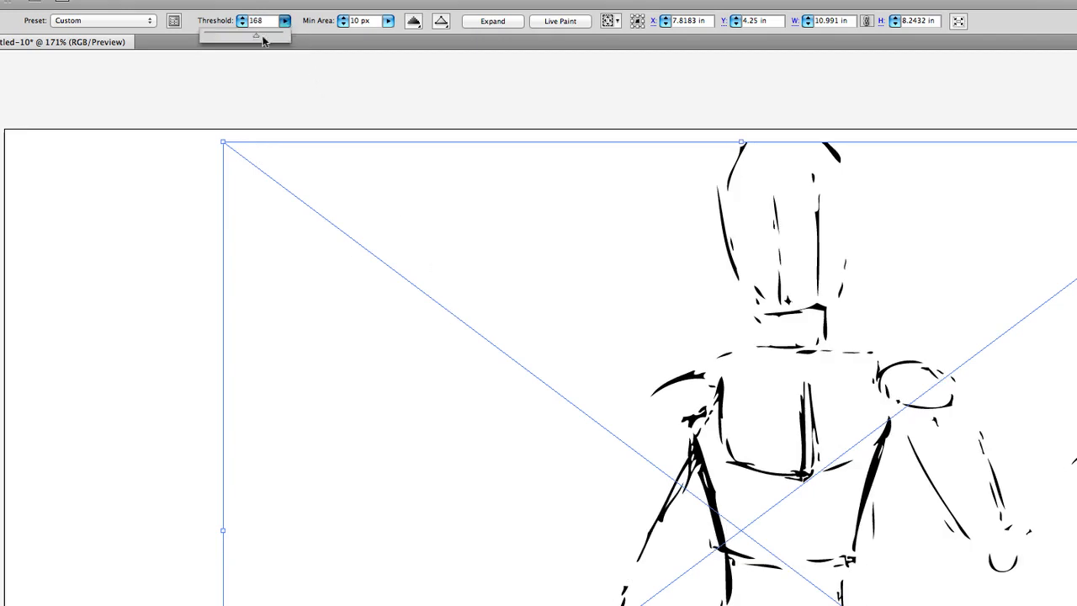
click(344, 65)
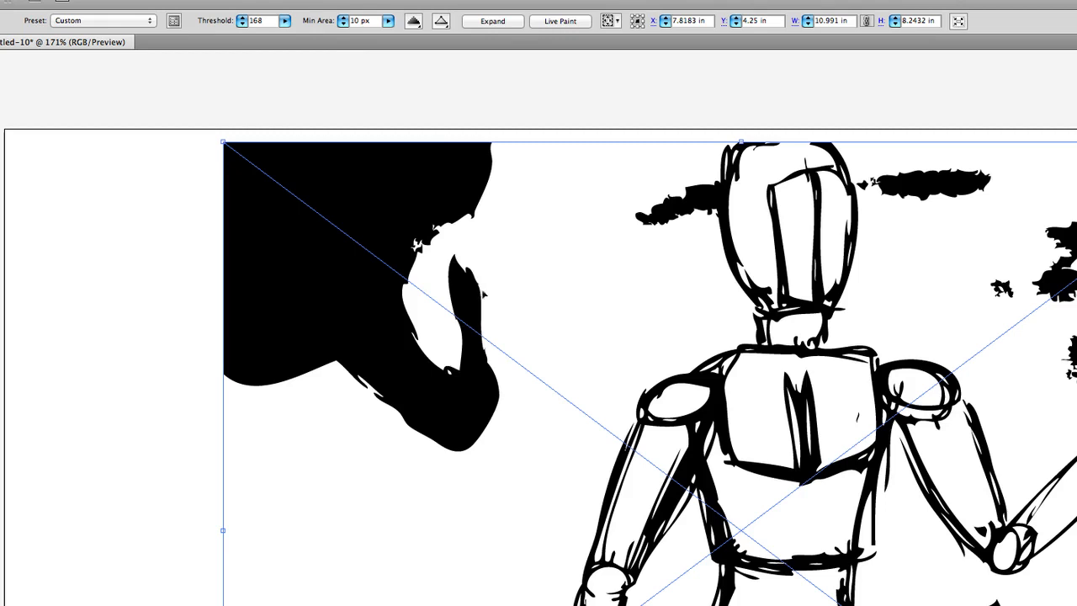
Step: Try larger minimum areas for the tracing, first 353 px and then 1618 px
click(388, 20)
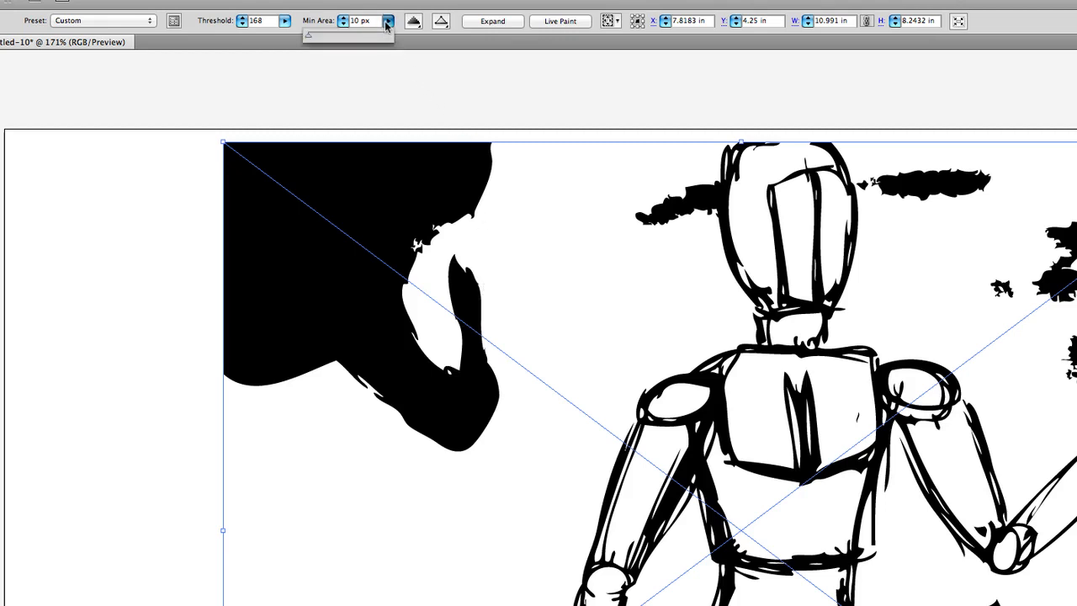
drag(308, 37, 317, 37)
click(529, 122)
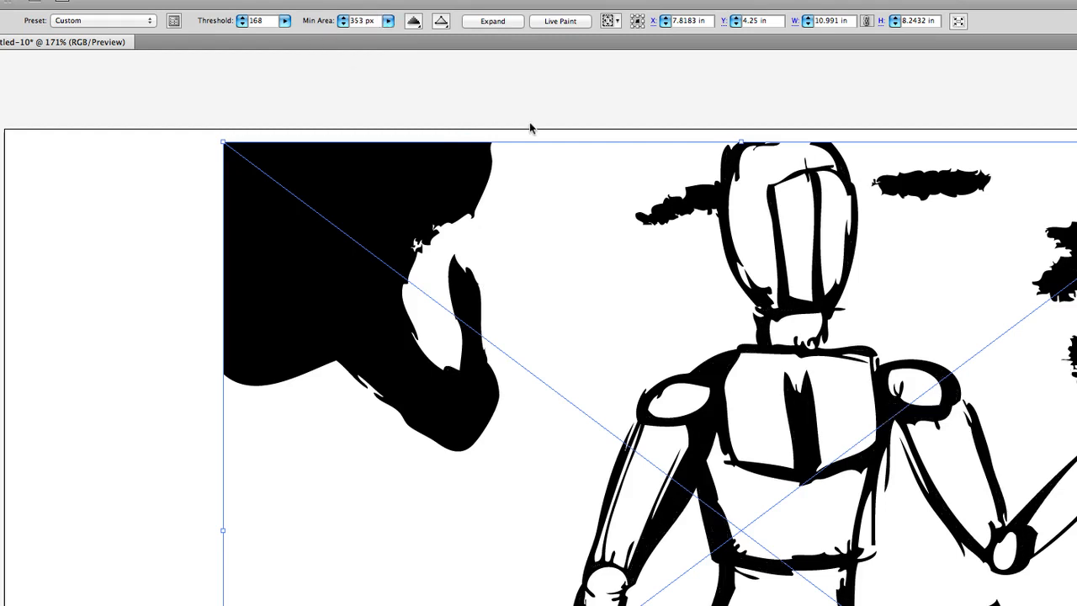
click(388, 20)
click(357, 35)
click(497, 80)
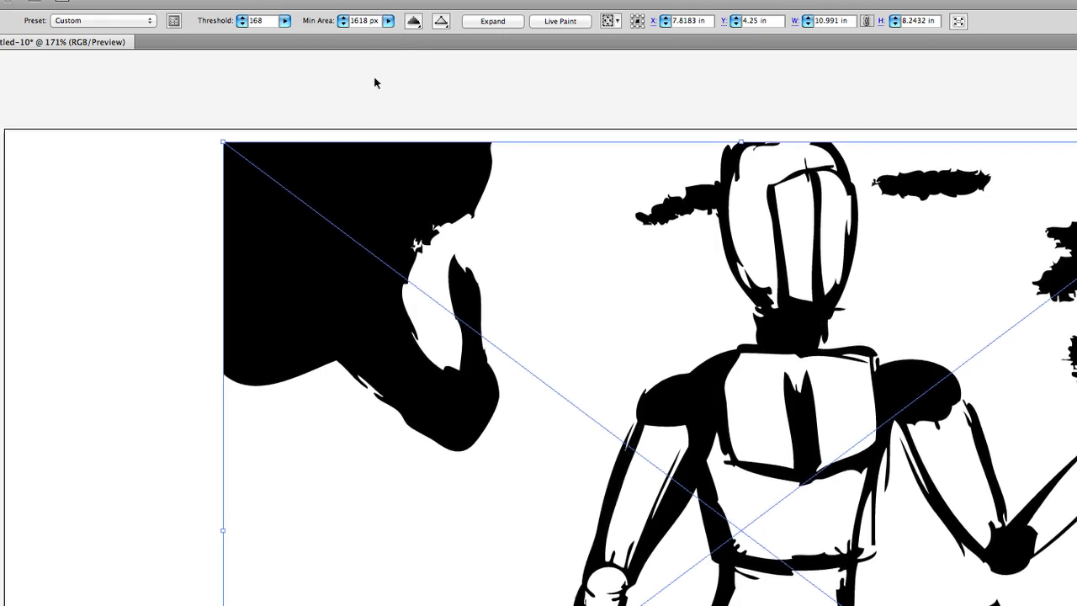
Step: Open the tracing options, choose the Simple Trace and then the Color 6 preset, and enable the preview
click(173, 21)
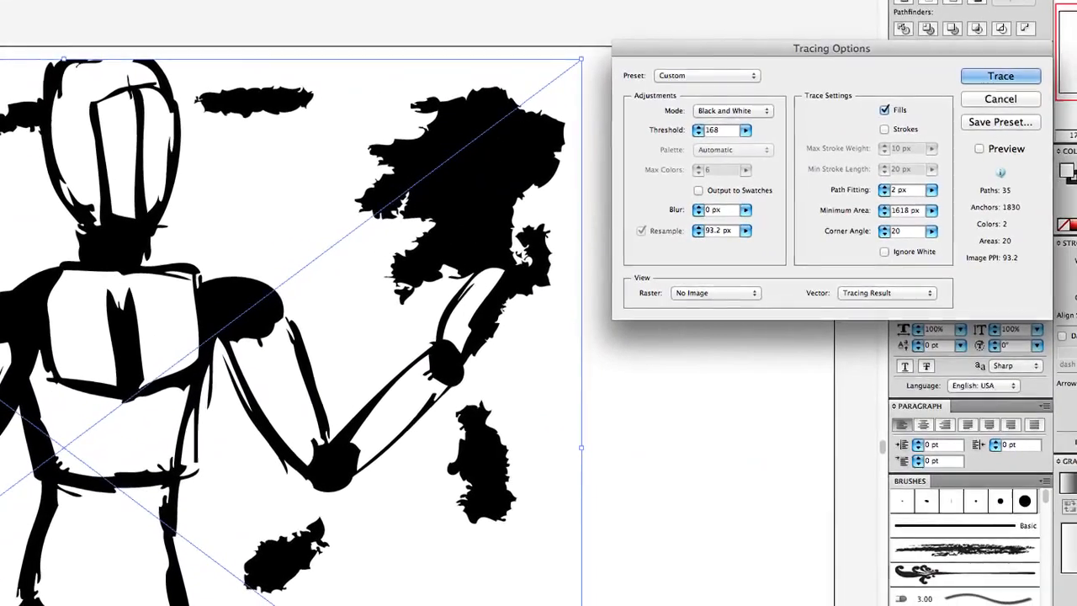
click(716, 75)
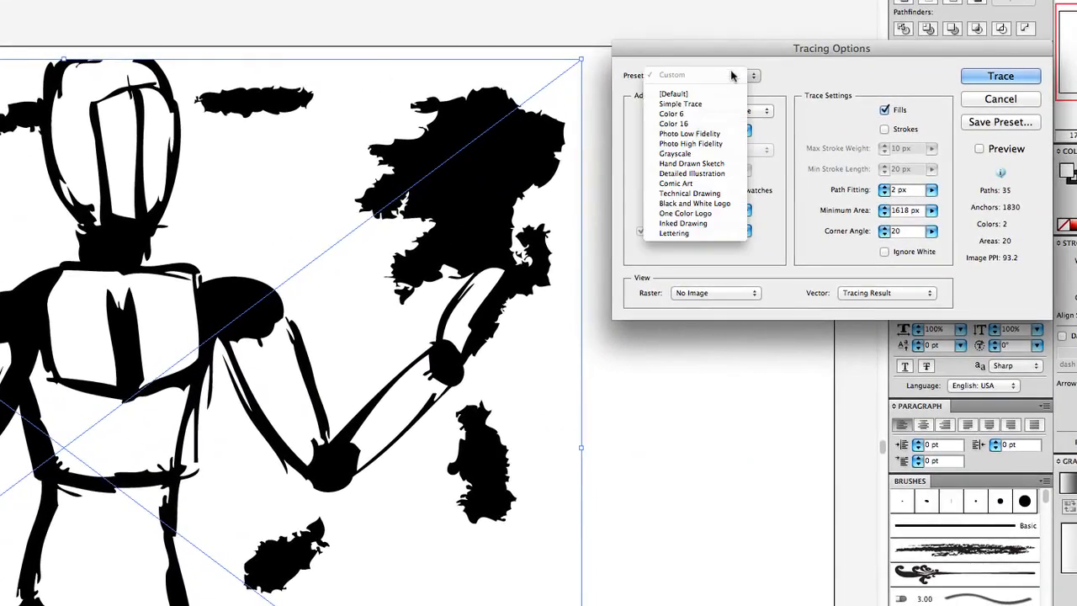
click(720, 103)
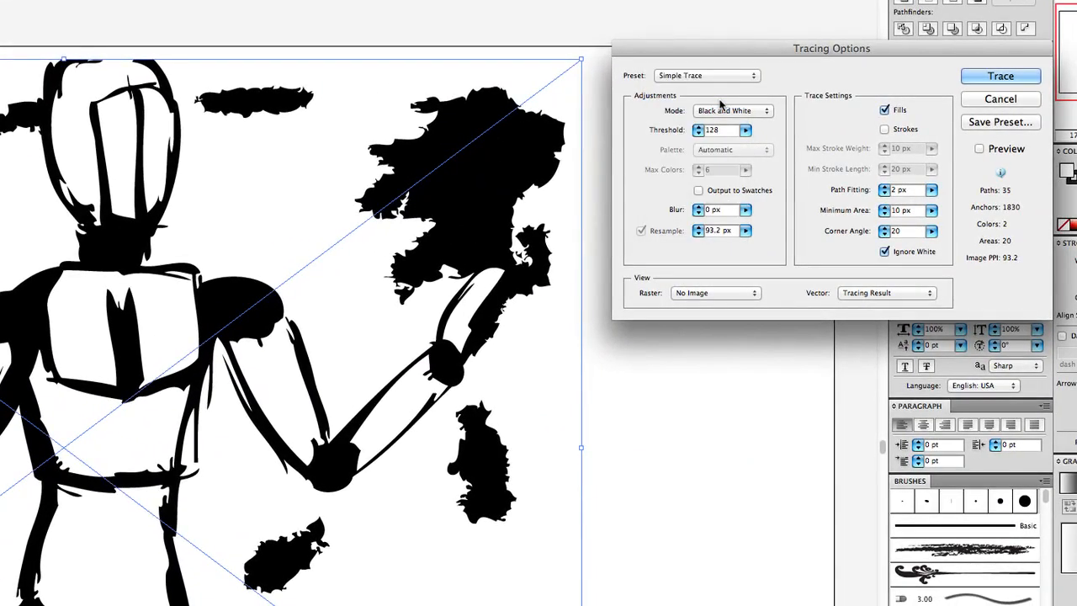
click(715, 75)
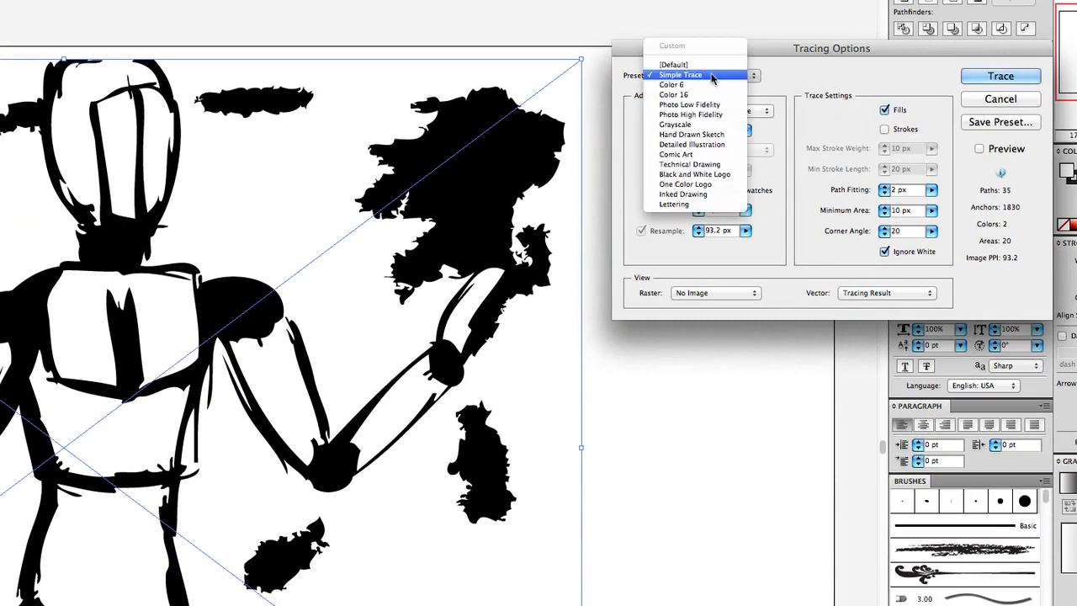
click(709, 85)
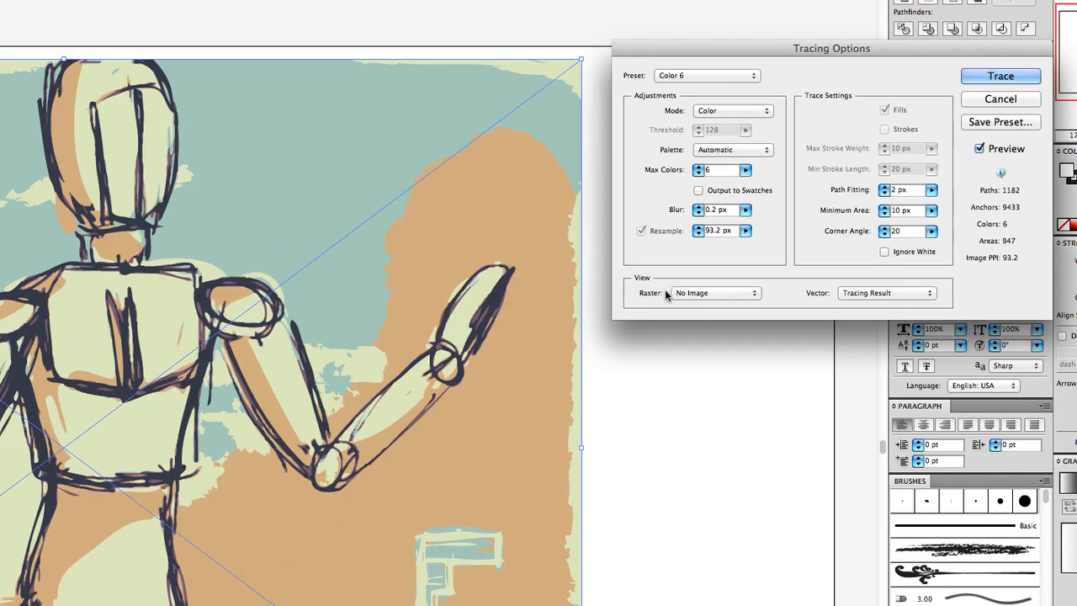
Step: Preview the Color 16, Photo Low Fidelity and Comic Art presets on the tracing
click(704, 75)
click(698, 77)
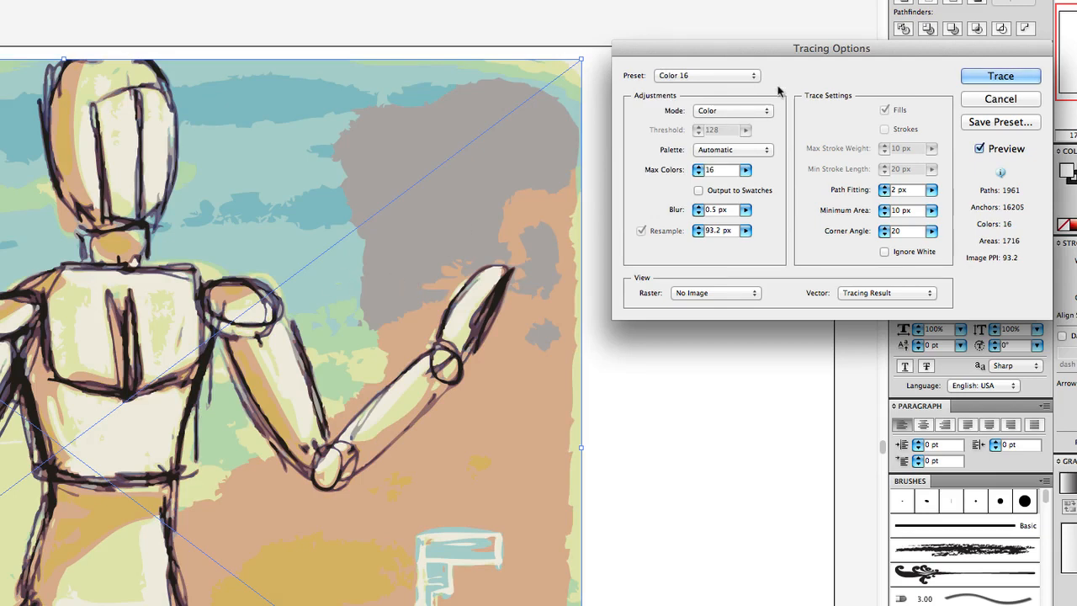
click(729, 74)
click(723, 76)
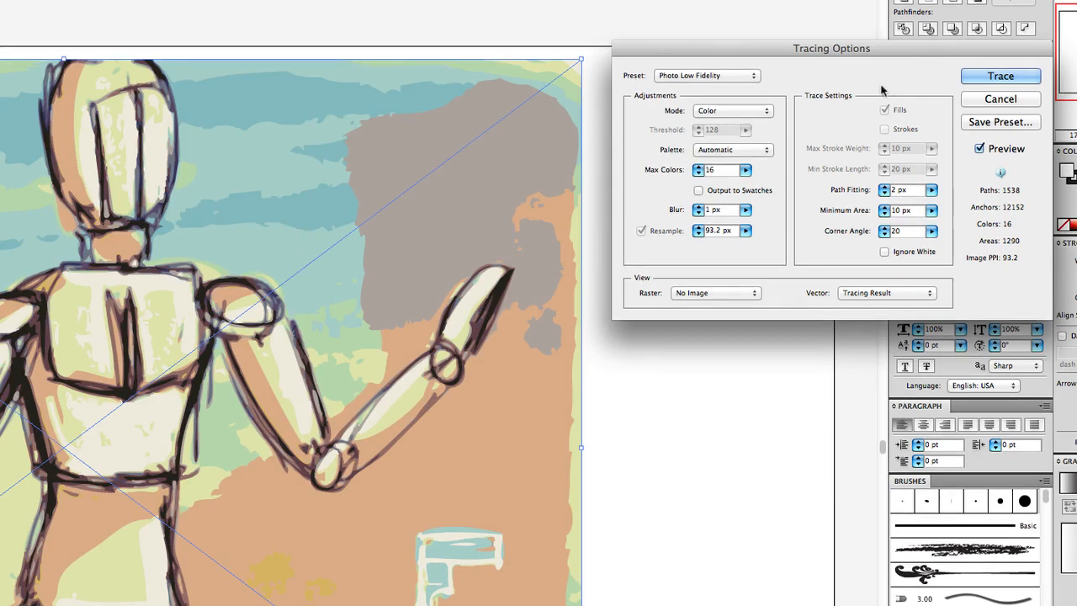
click(679, 75)
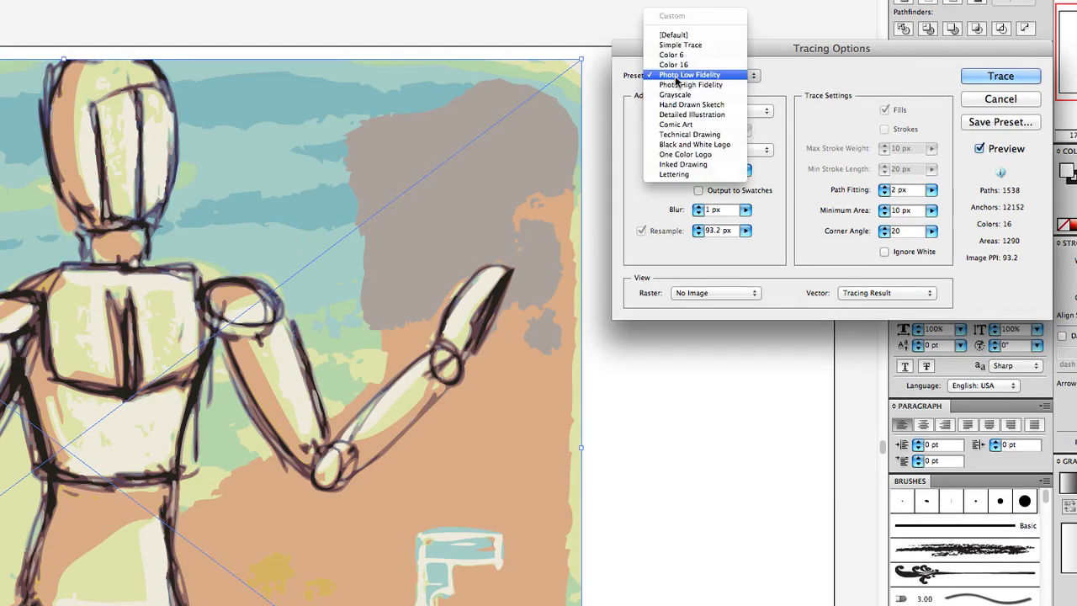
click(707, 125)
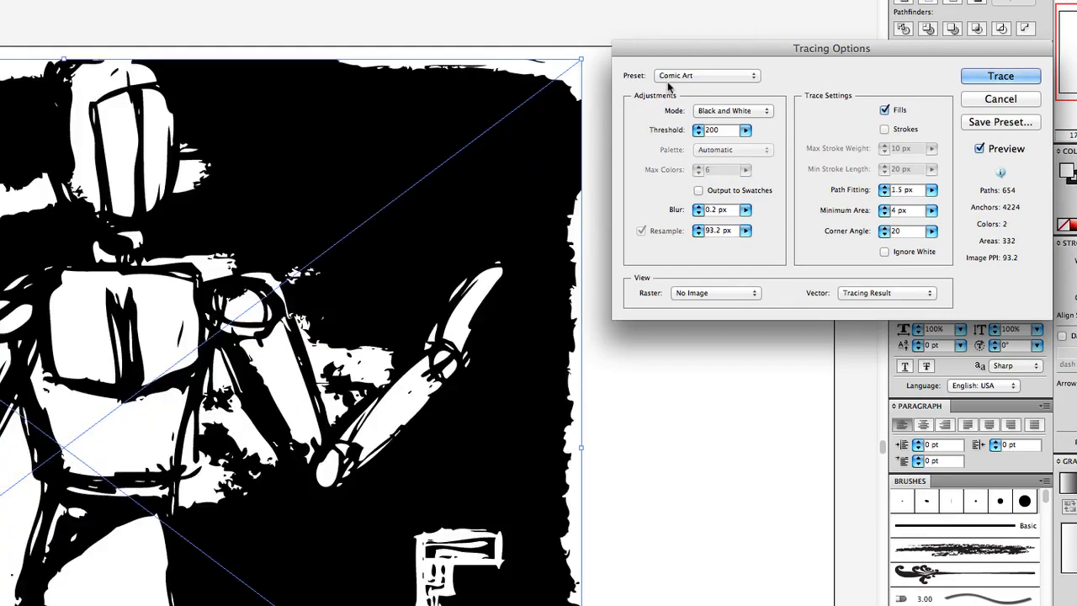
Step: Apply the Technical Drawing preset to the tracing and enable Fills alongside Strokes
click(673, 77)
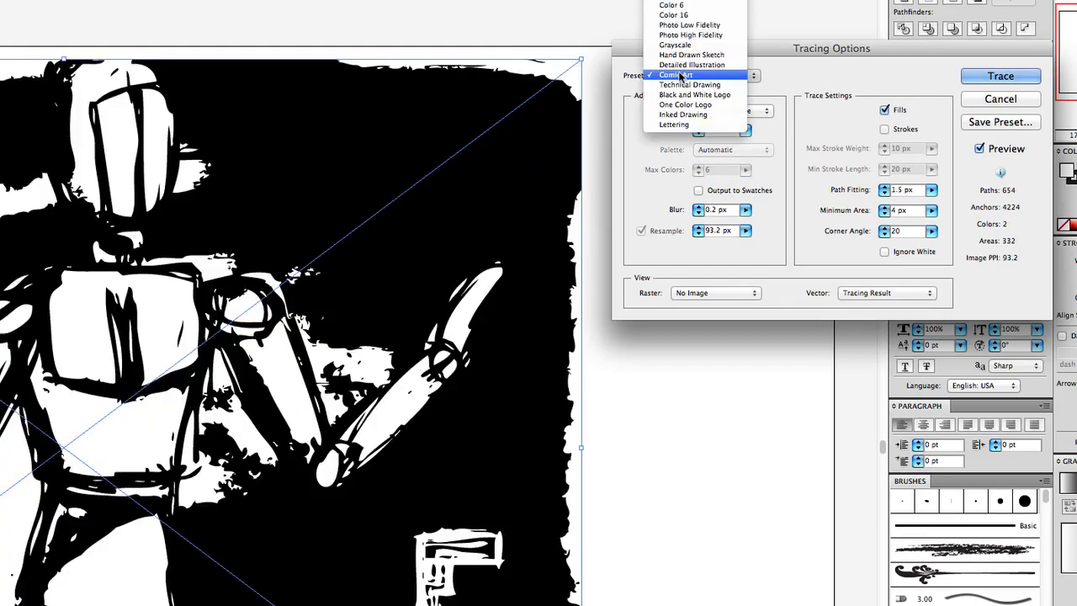
click(686, 76)
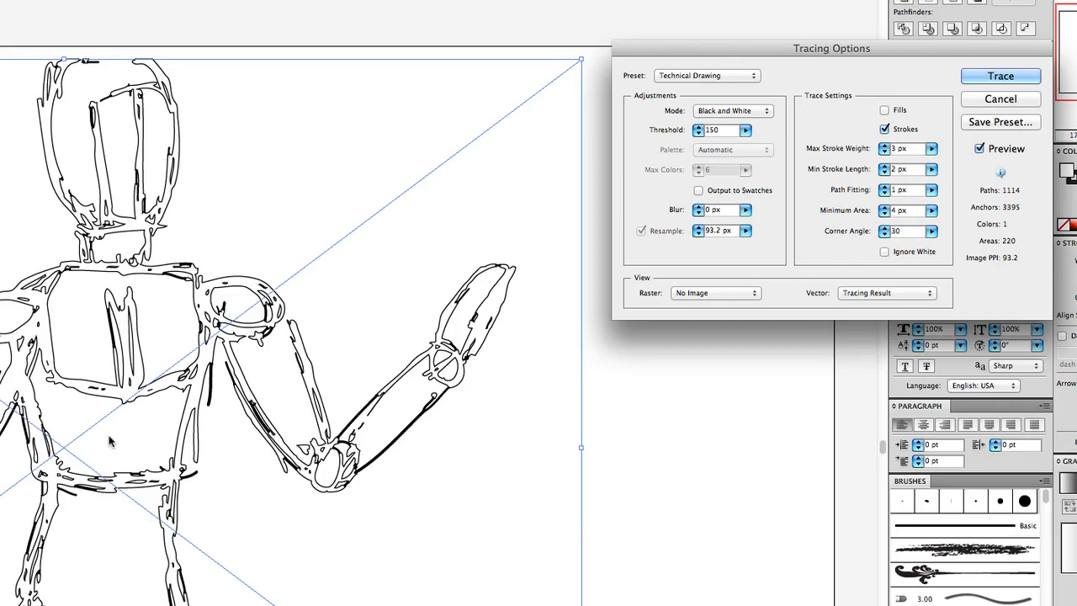
click(884, 111)
click(690, 76)
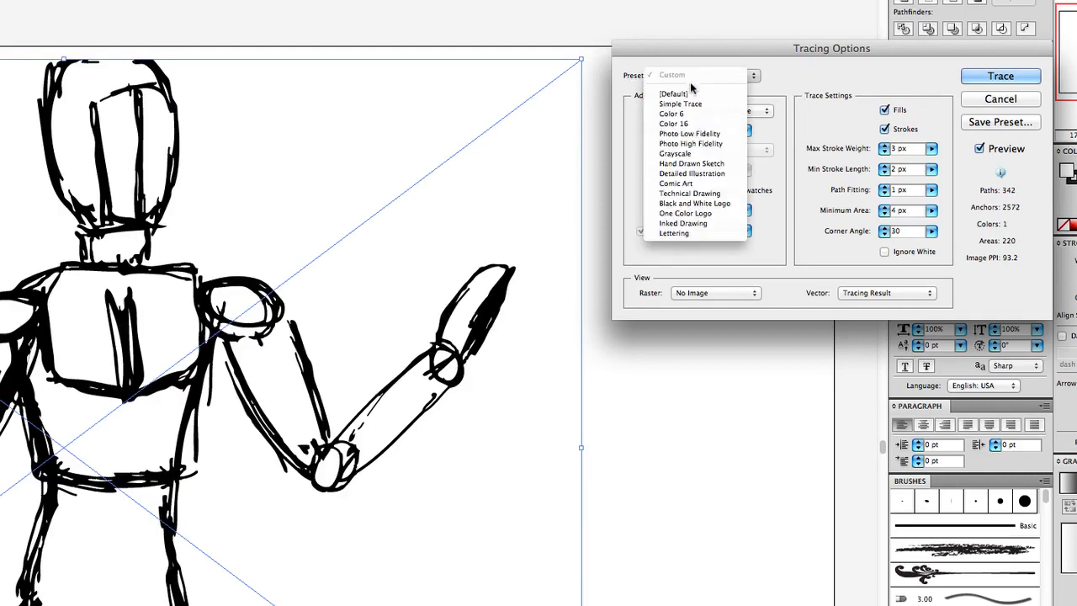
key(Escape)
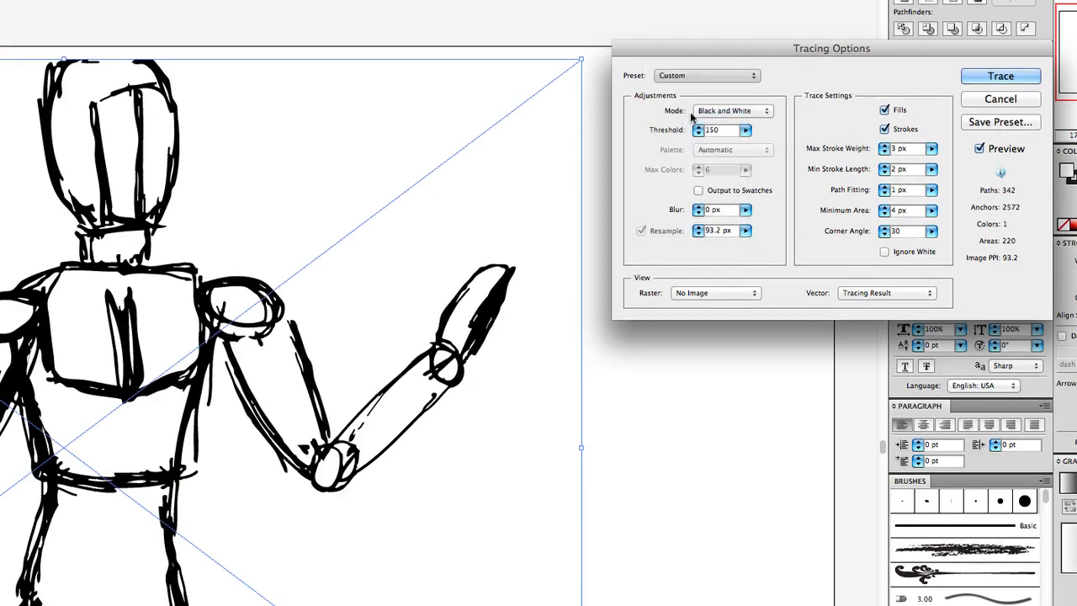
Step: Preview the Color 6 and Grayscale presets, trace the image with Color 6 and shift the tracing across the artboard
click(698, 75)
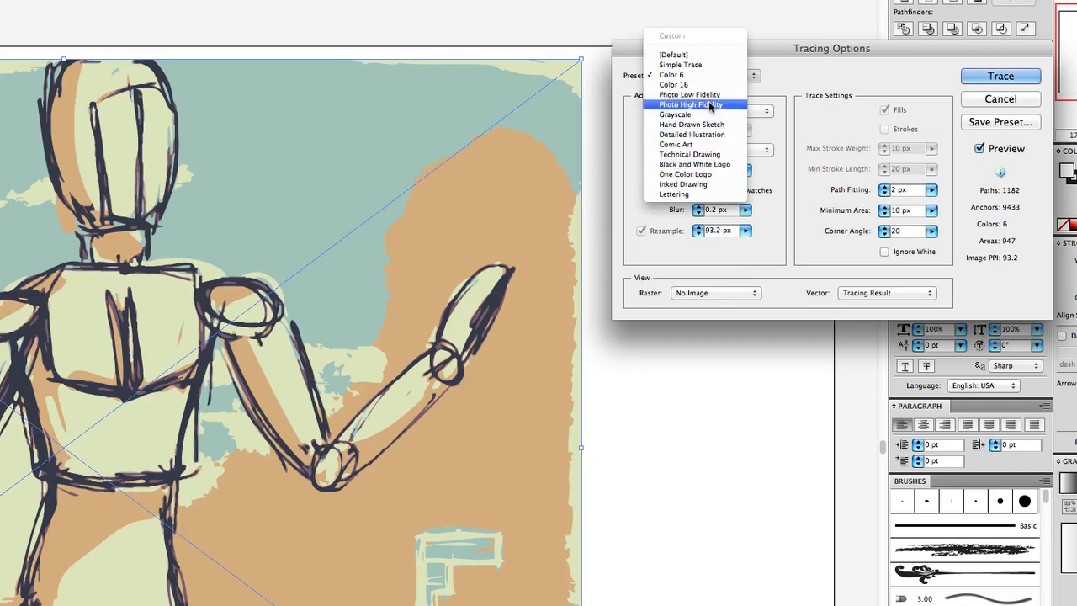
key(Escape)
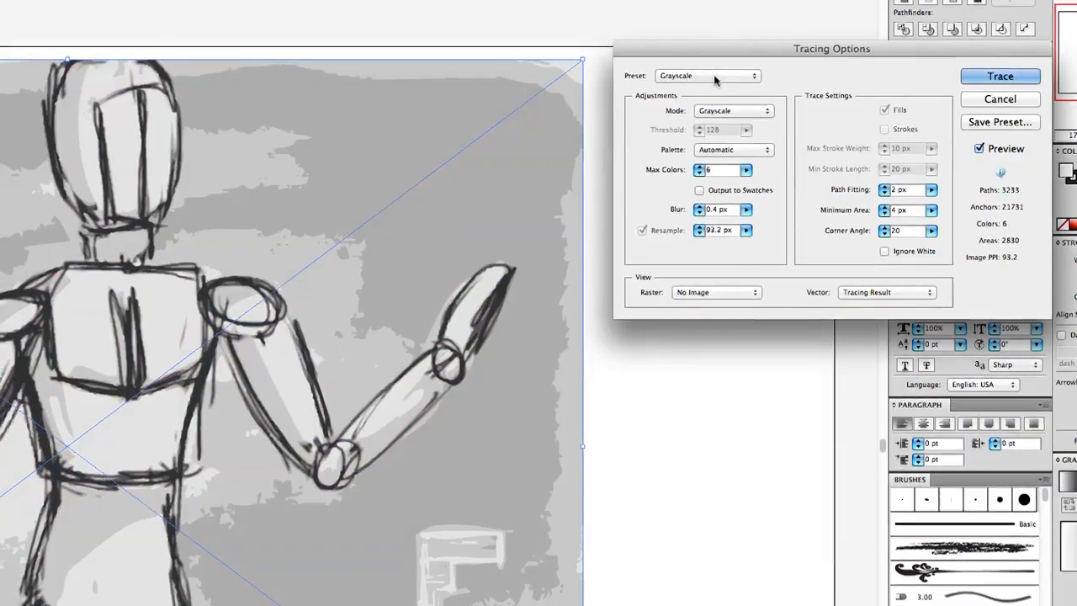
click(712, 76)
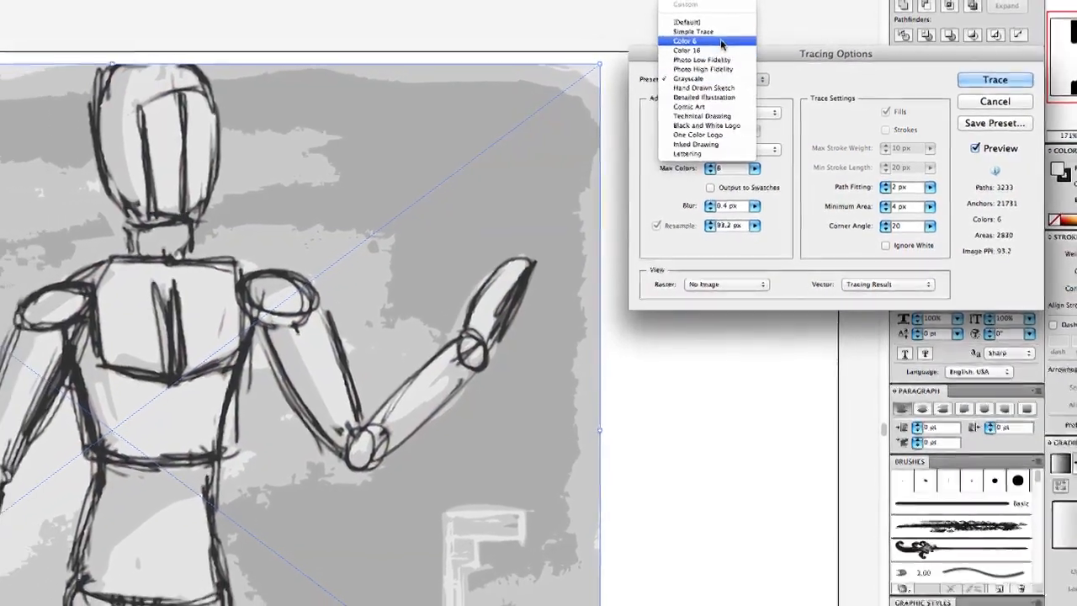
click(715, 39)
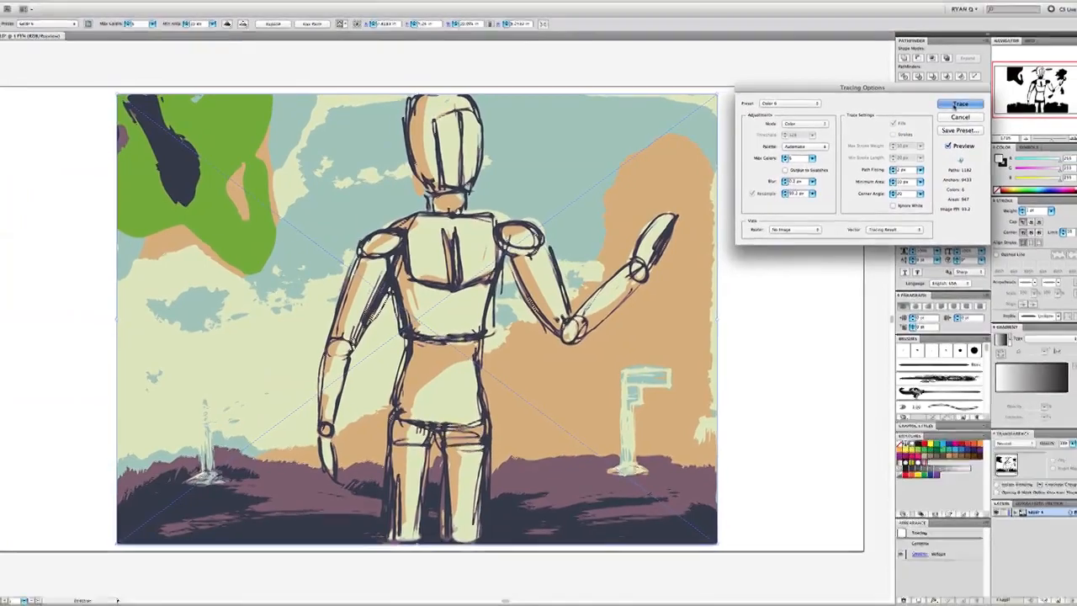
click(960, 103)
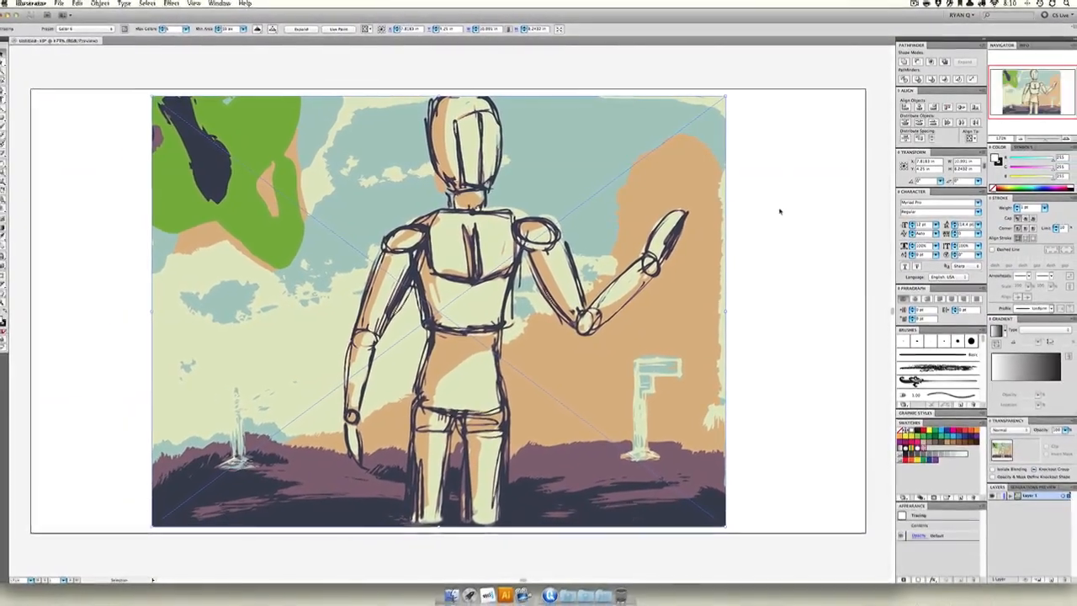
mouse_move(557, 250)
mouse_down()
mouse_move(526, 252)
mouse_move(639, 251)
mouse_move(513, 246)
mouse_move(652, 244)
mouse_move(561, 244)
mouse_up()
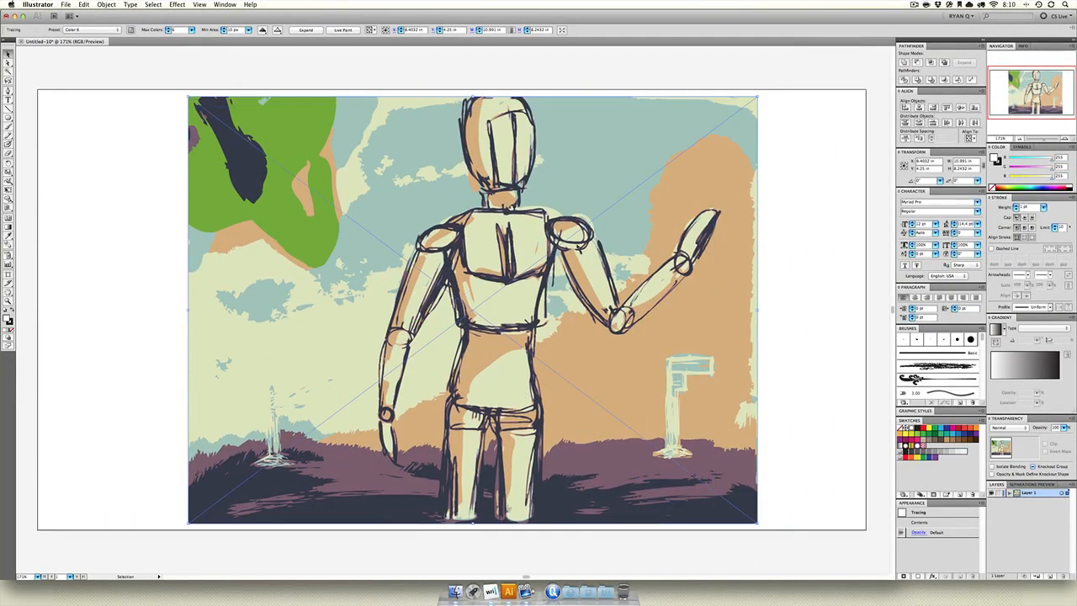
Step: Expand the Color 6 tracing into editable paths and ungroup them
click(308, 30)
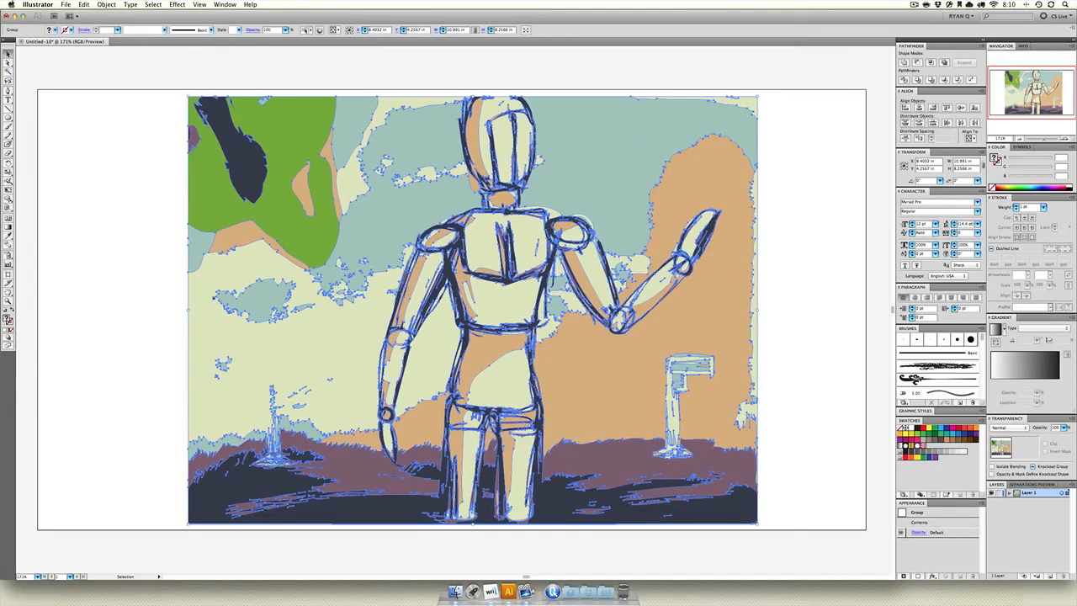
click(154, 263)
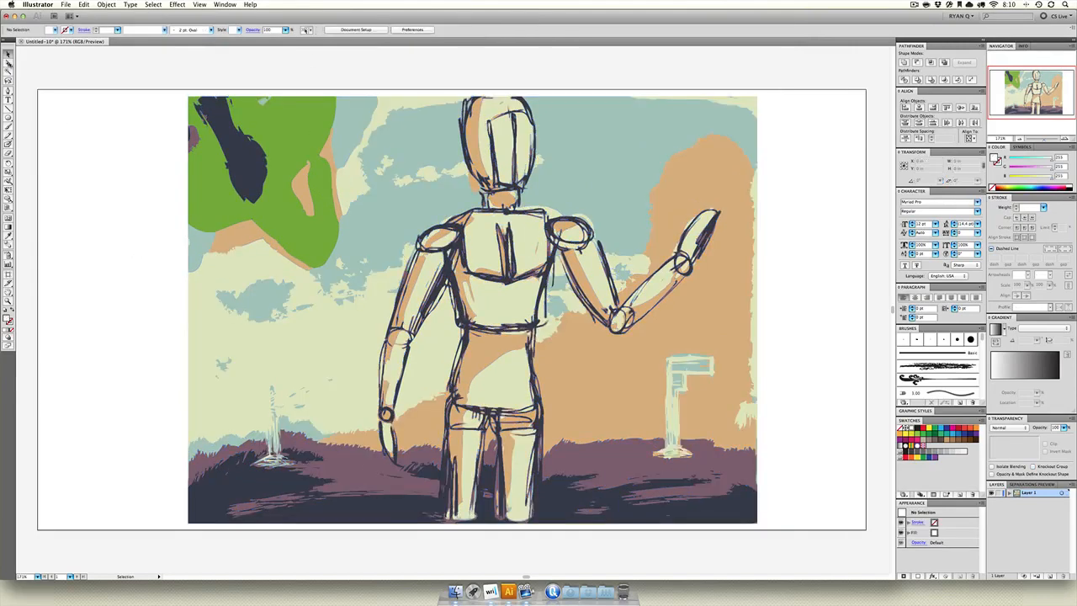
click(215, 170)
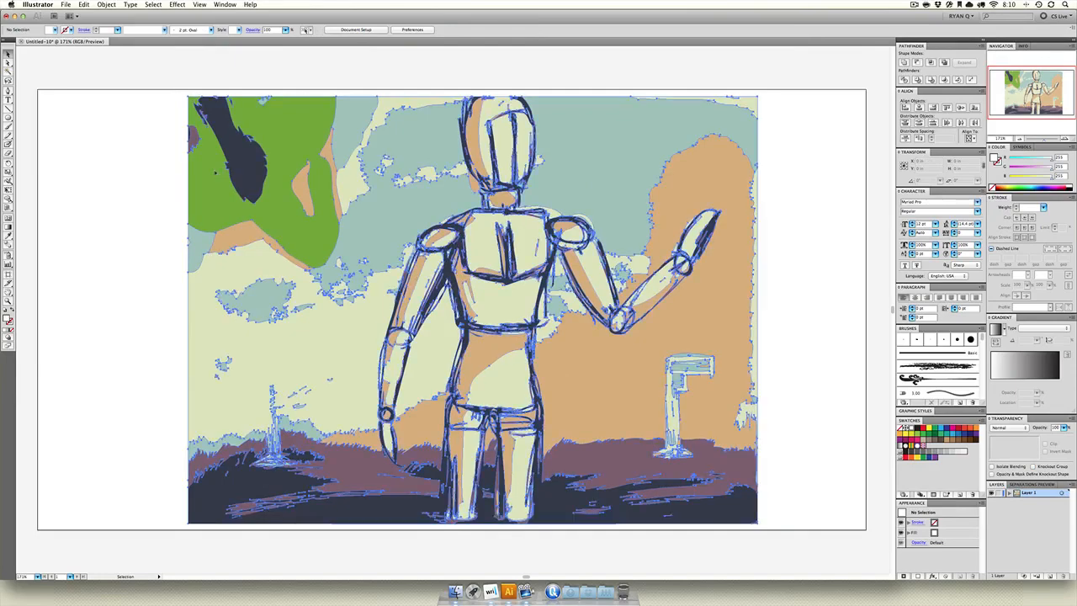
right_click(216, 170)
click(232, 218)
click(183, 212)
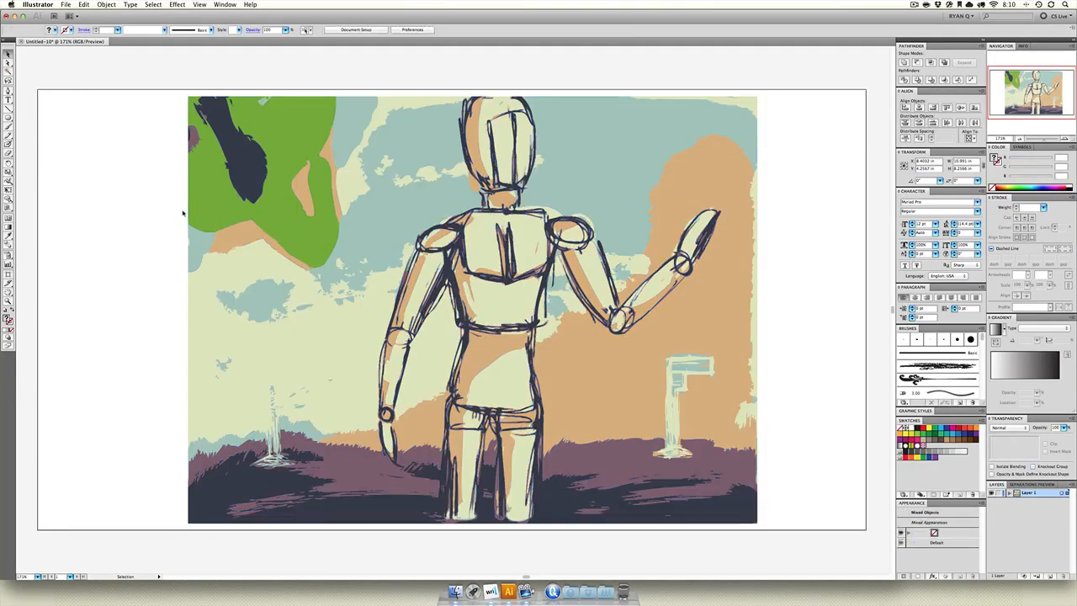
Step: Pull the green foliage shape aside and delete the foliage and sky shapes in the artwork's upper-left background
drag(286, 147, 195, 143)
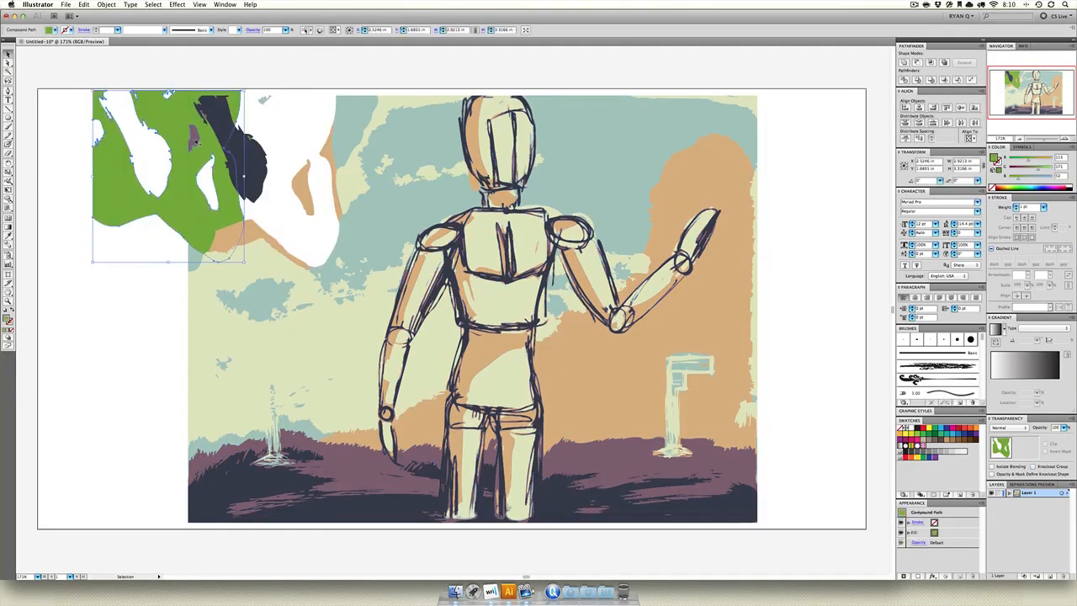
drag(310, 72, 189, 307)
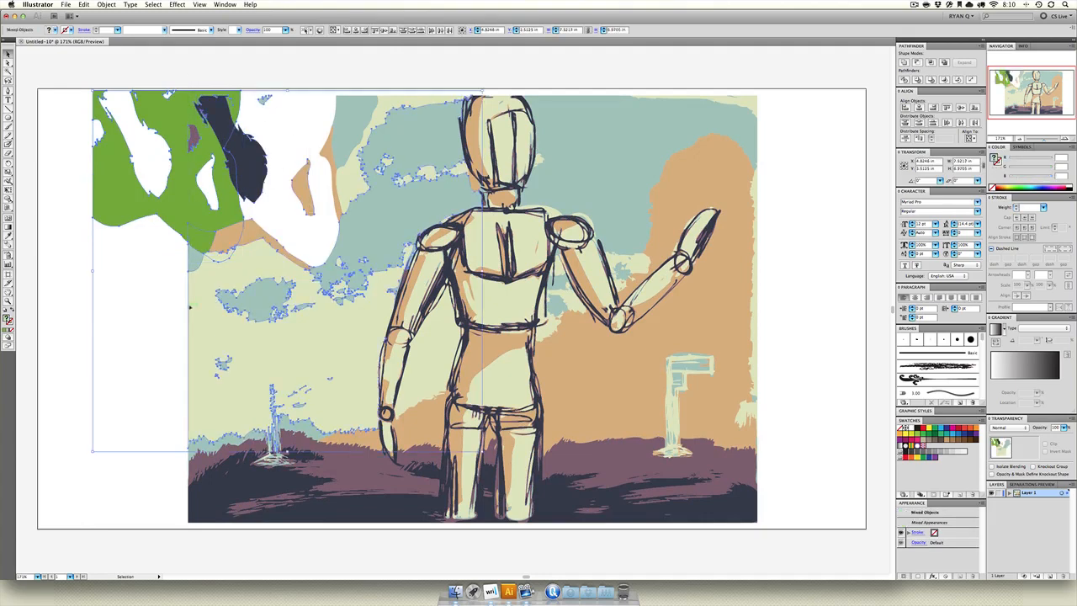
key(Delete)
drag(306, 94, 428, 190)
key(Delete)
Step: Delete the leftover sky fragments and the purple ground shapes on the mannequin's left side
drag(366, 216, 180, 474)
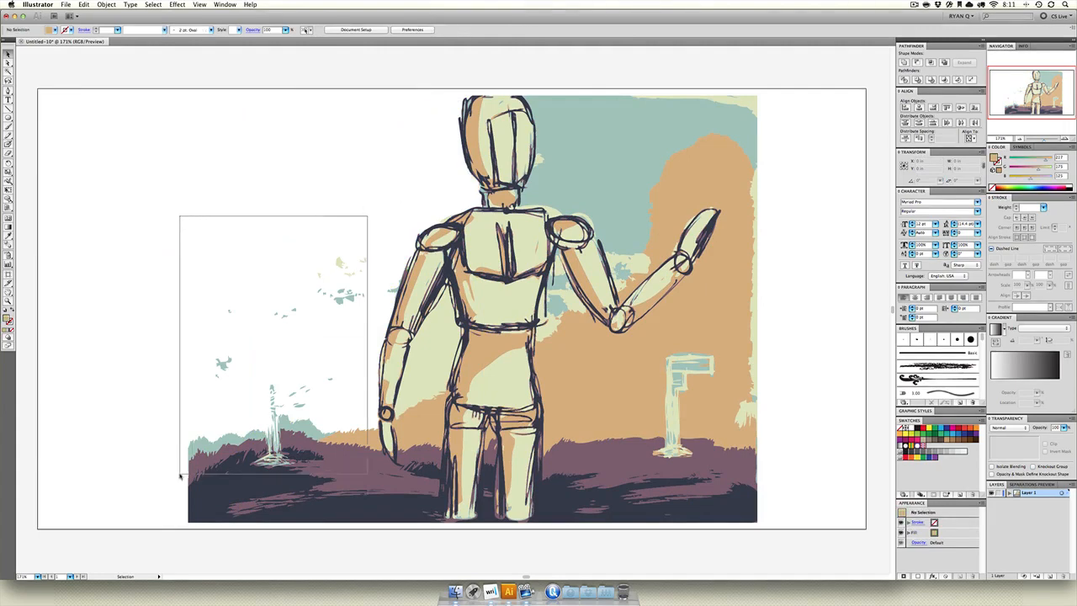
key(Delete)
key(super+z)
drag(190, 141, 357, 444)
key(Delete)
Step: Delete the orange background by the lowered arm and the sky, ground and post shapes on the mannequin's right side
click(422, 389)
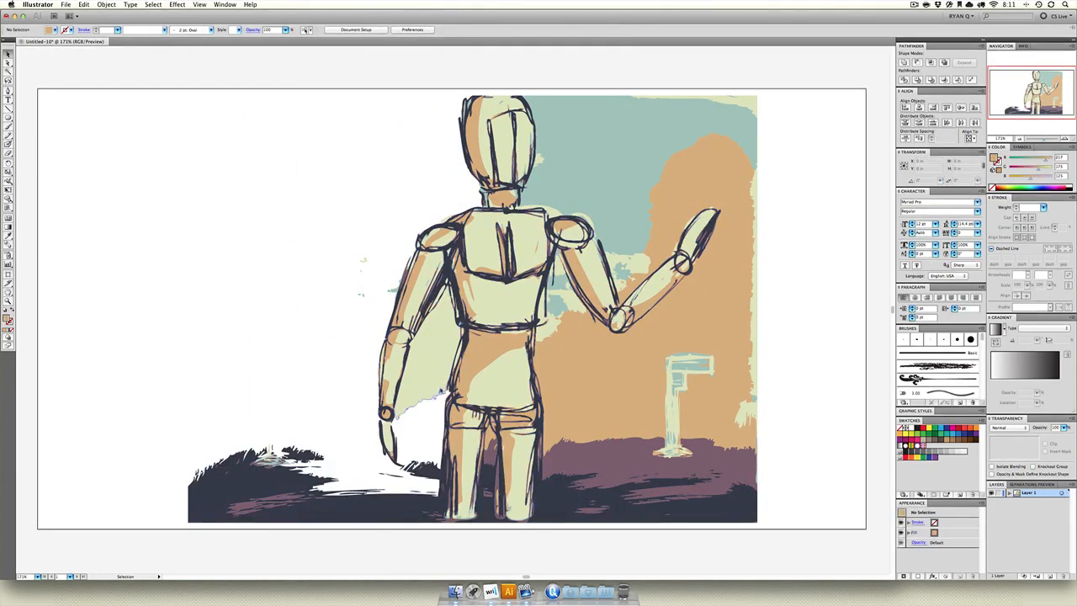
key(Delete)
click(595, 366)
key(Delete)
drag(589, 336, 801, 457)
key(Delete)
drag(789, 68, 517, 265)
key(Delete)
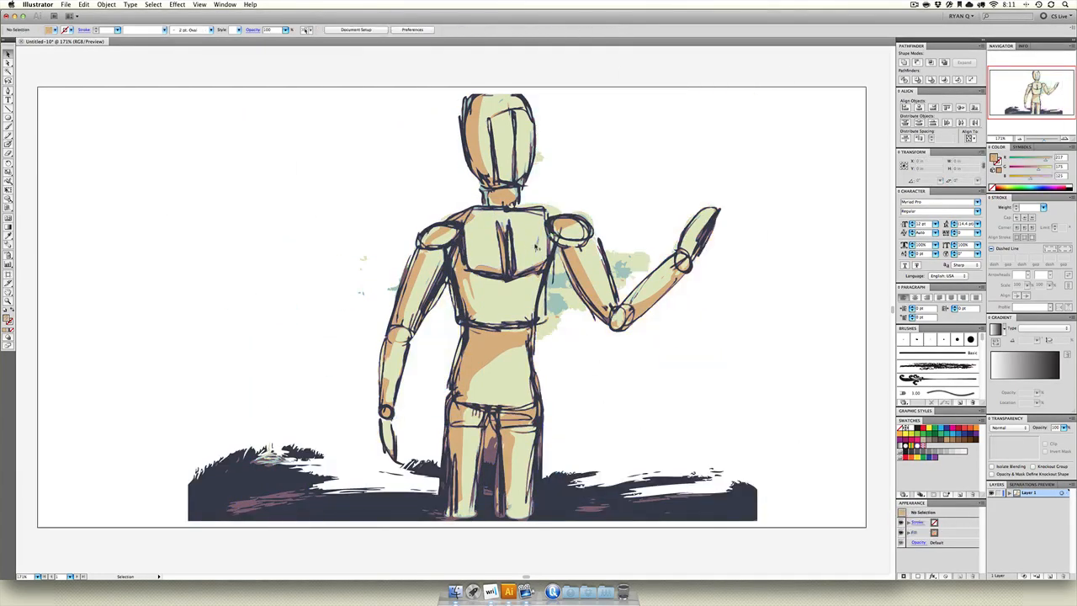
Step: Inspect the remaining mannequin paths in outline view and return to the color preview
key(super+y)
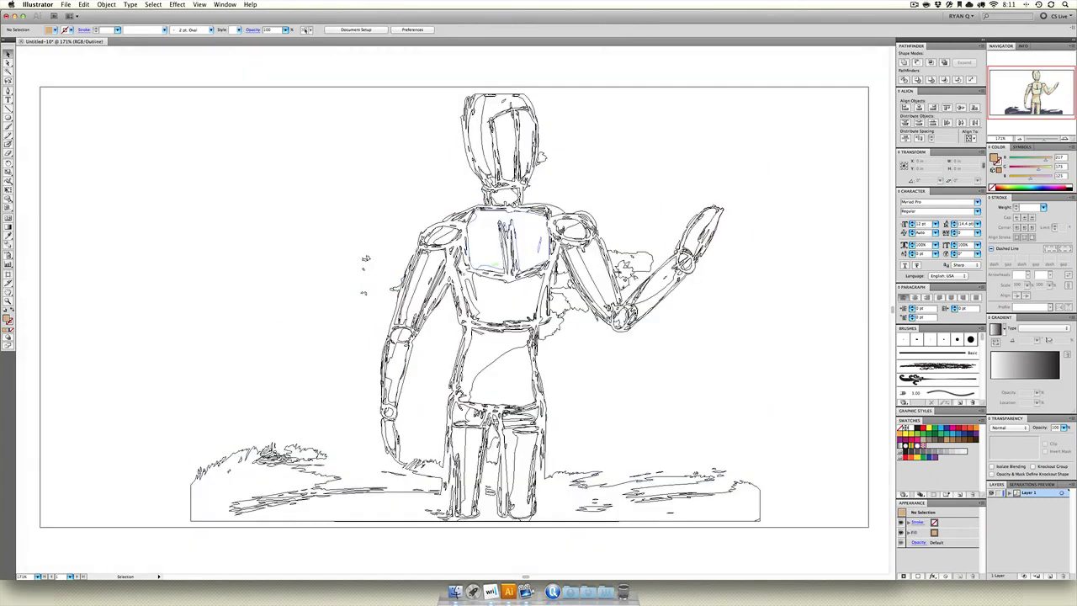
key(a)
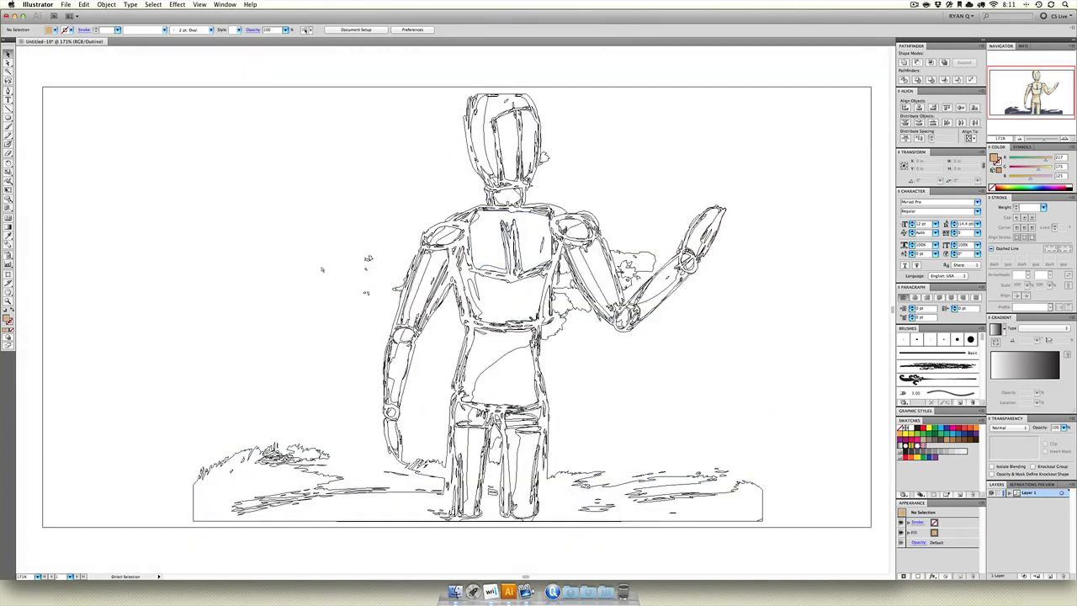
key(super+y)
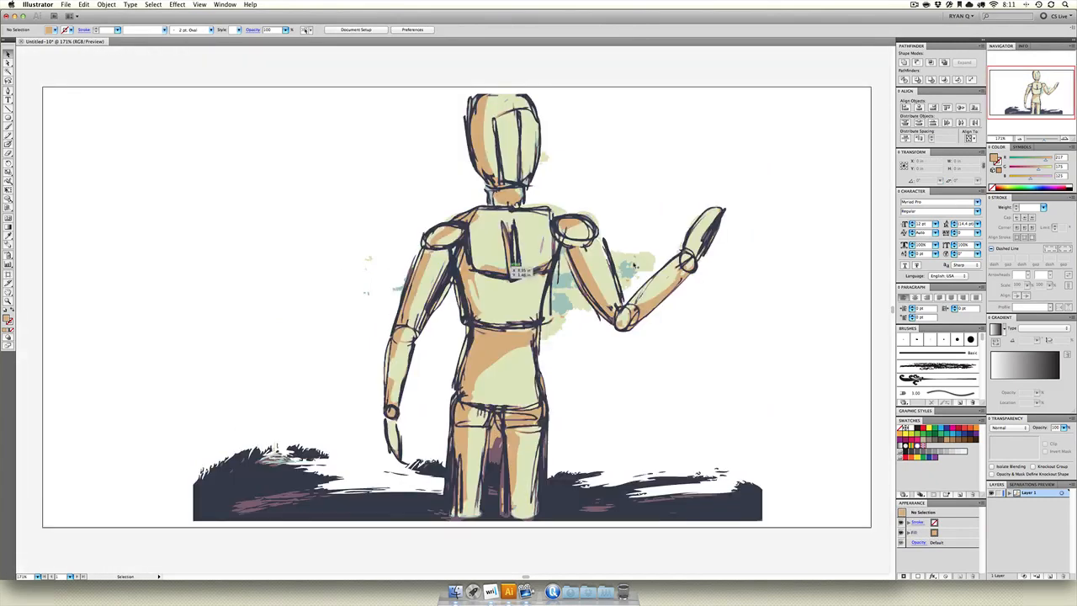
Step: Undo the deletions, the ungrouping and the expansion to get back to the live Color 6 tracing
key(super+z)
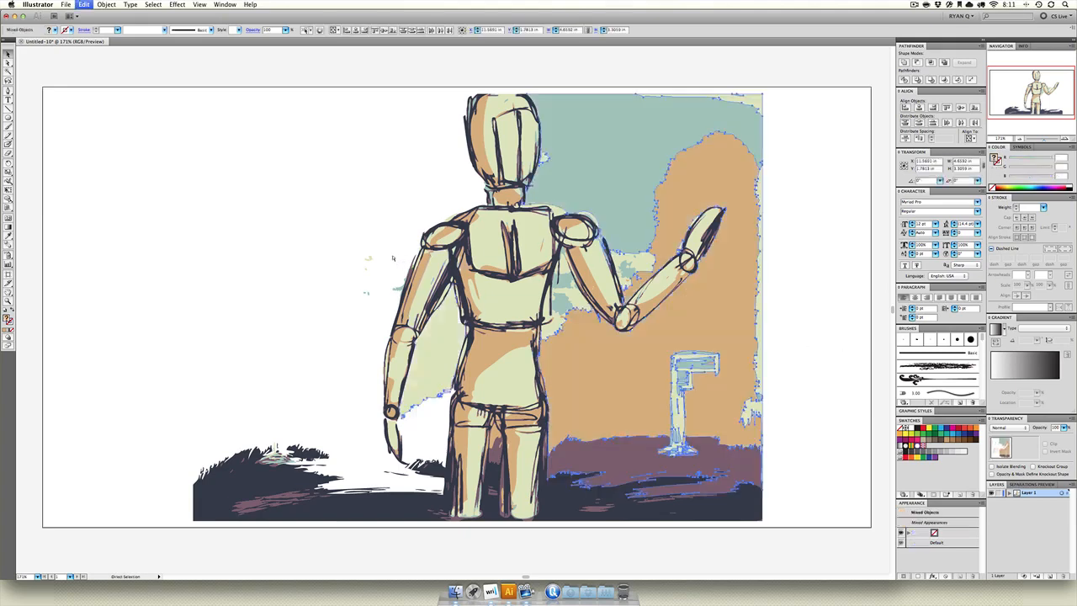
key(super+z)
key(super+z)
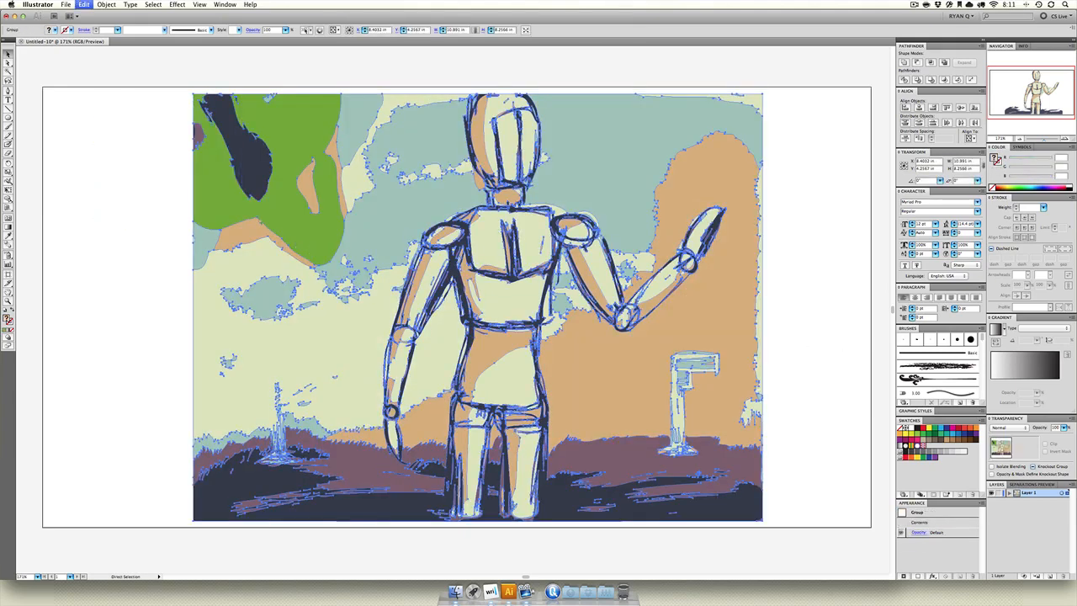
key(super+z)
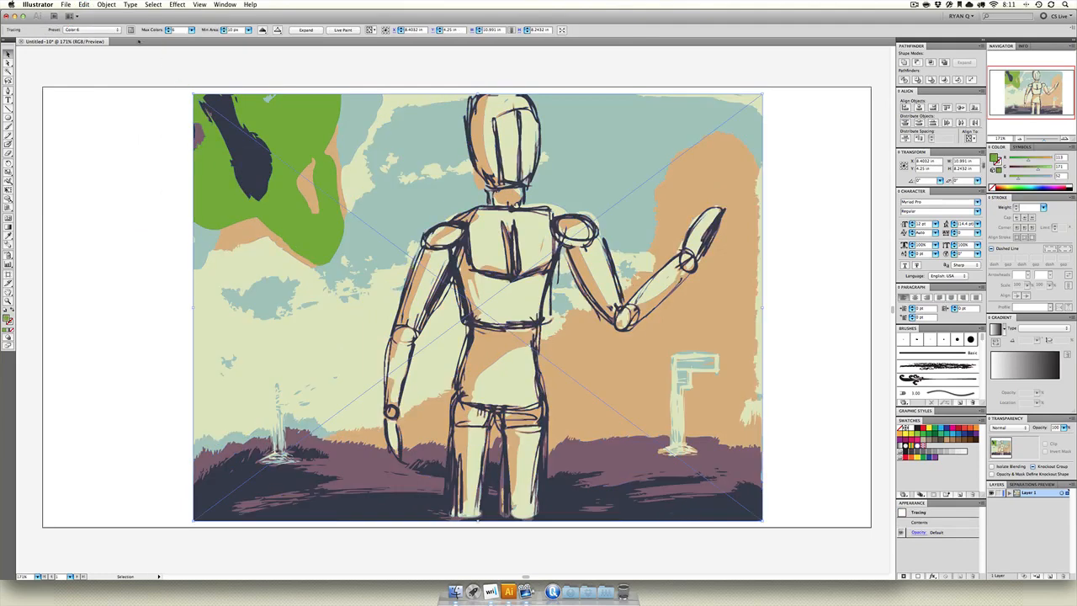
Step: Open the tracing options, set path fitting to 6 px and enable the preview
click(131, 30)
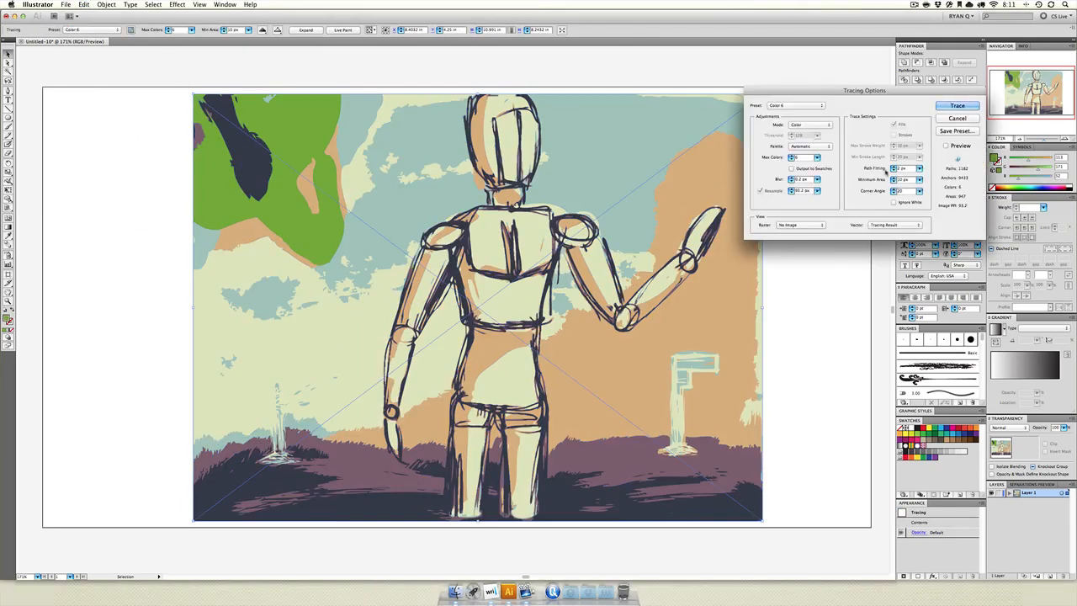
click(919, 168)
drag(885, 178, 903, 178)
click(945, 146)
Step: Try a blur of 11 px on the tracing and reduce it to a much lower value
click(816, 179)
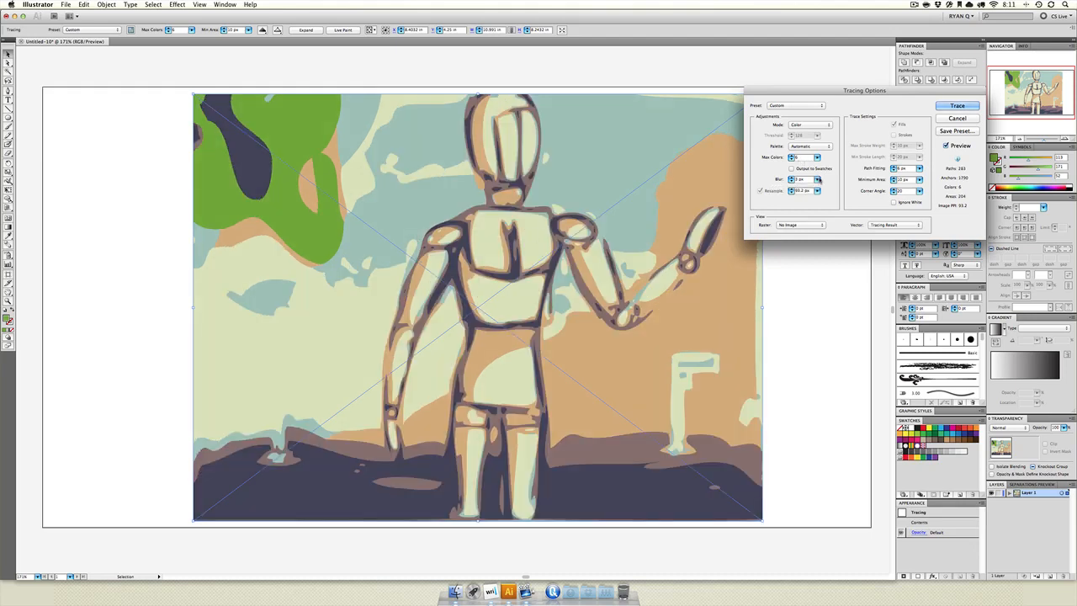
click(817, 179)
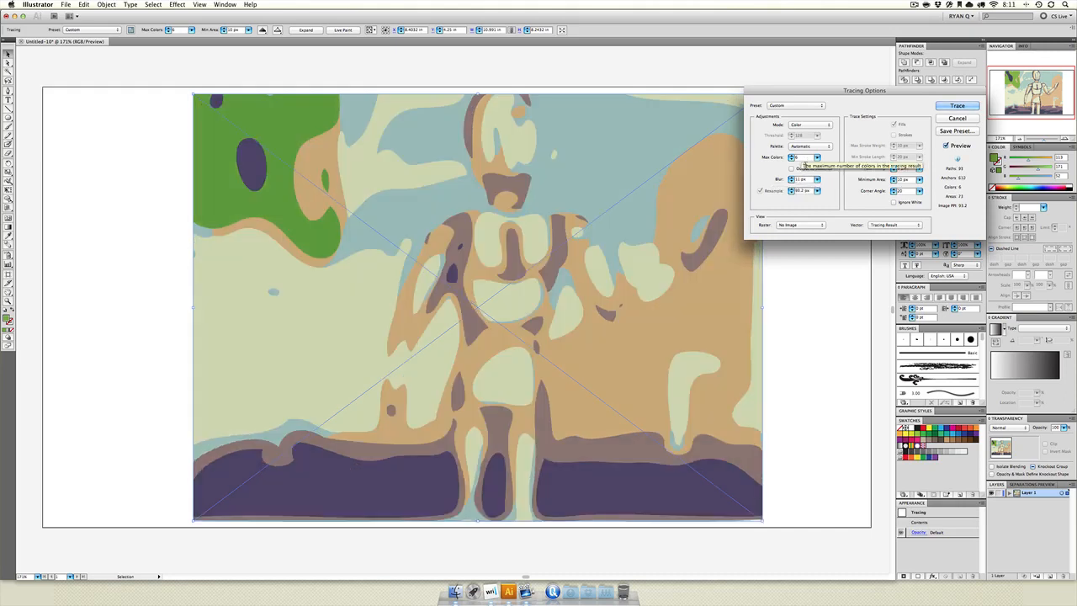
click(817, 180)
drag(799, 190, 783, 190)
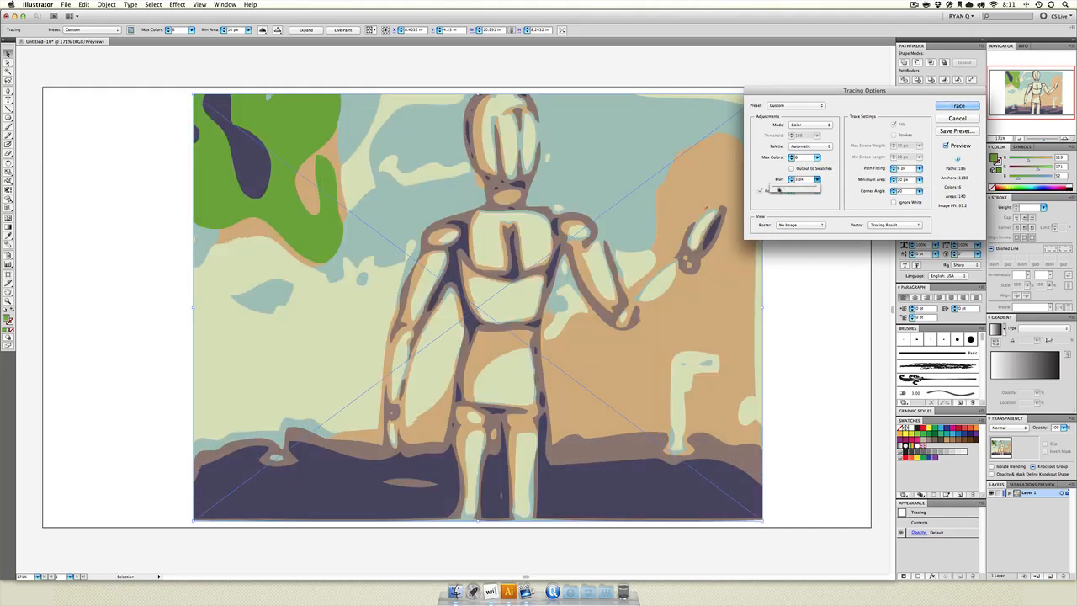
Step: Set the maximum colors to 10, raise them to 63 and apply the tracing
click(805, 159)
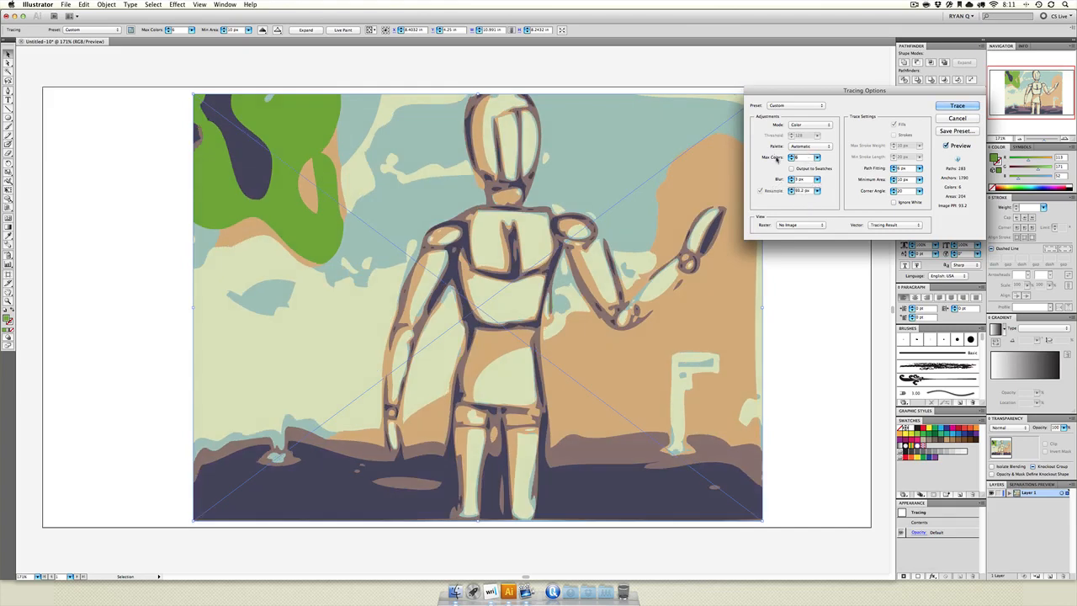
text(30)
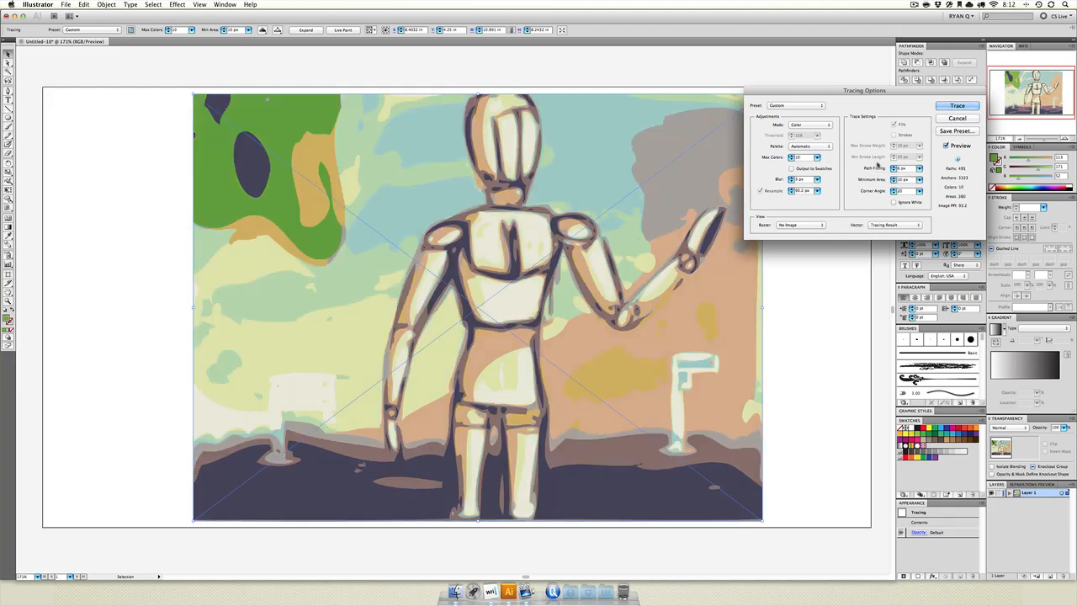
click(815, 158)
drag(796, 164, 783, 166)
click(809, 190)
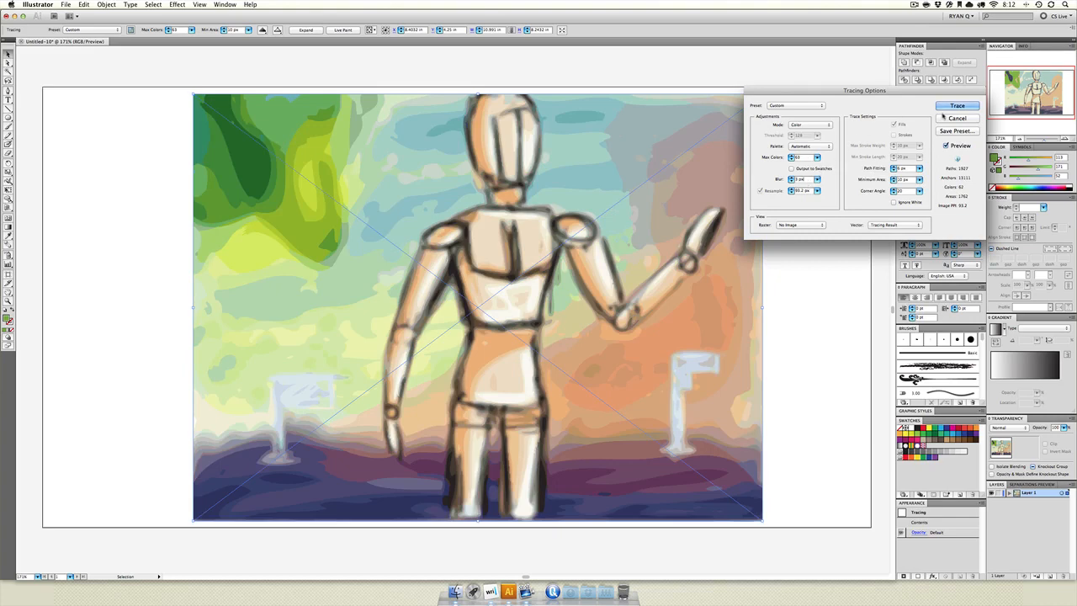
click(957, 106)
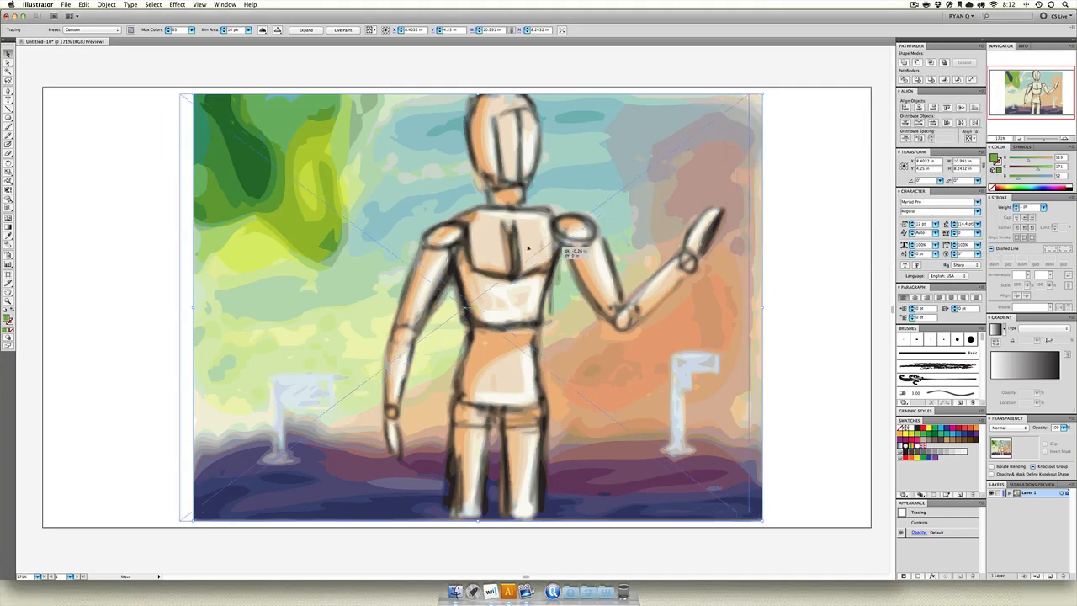
Step: Lower the tracing's maximum colors to a simplified palette and expand it into editable paths
mouse_move(575, 244)
mouse_down()
mouse_move(425, 240)
mouse_move(543, 242)
mouse_up()
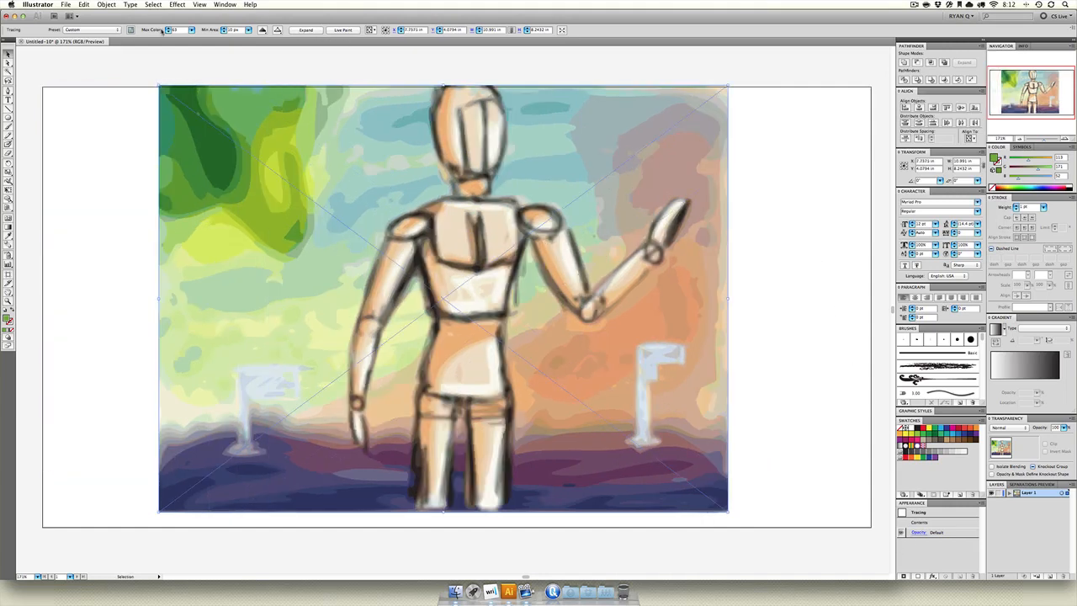
click(192, 30)
click(175, 30)
click(303, 29)
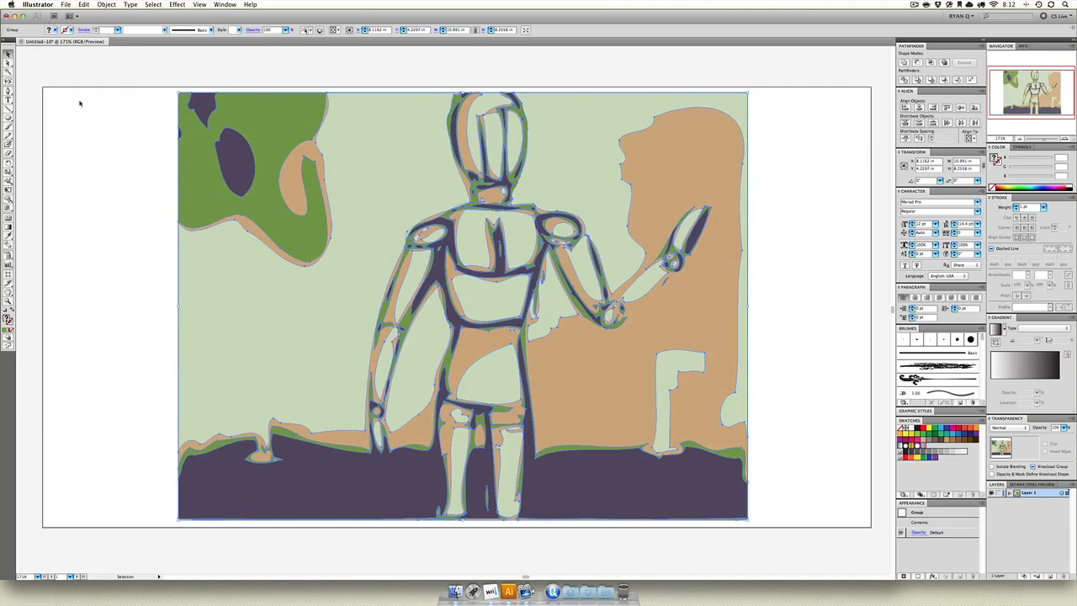
Step: Recolor the pale sky shape on the mannequin's left side to blue and select the whole artwork group
click(8, 63)
click(387, 173)
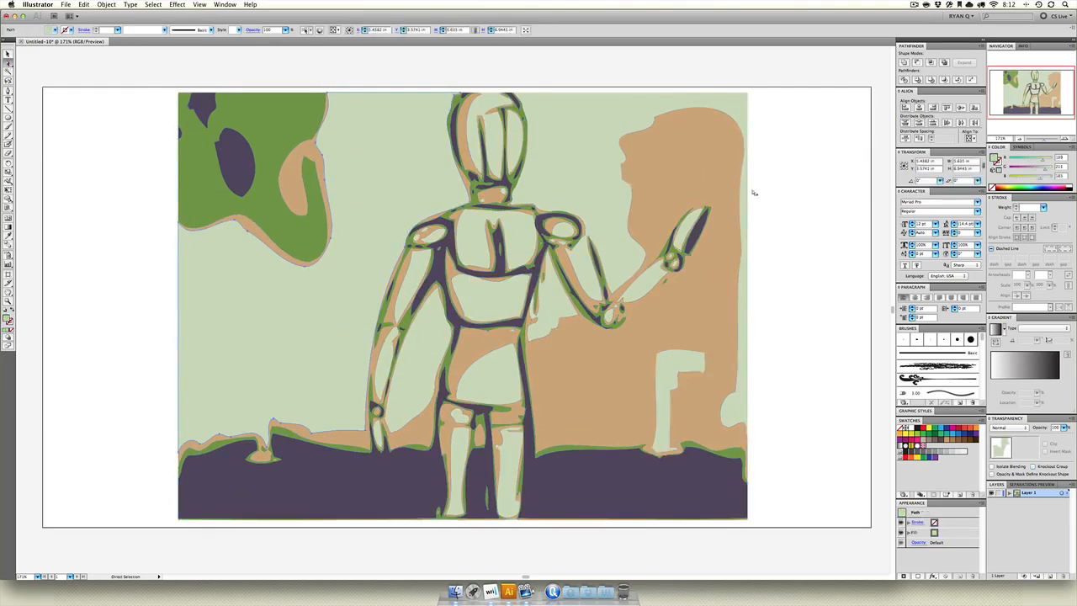
mouse_move(1026, 162)
mouse_down()
mouse_move(1034, 166)
mouse_move(1019, 169)
mouse_up()
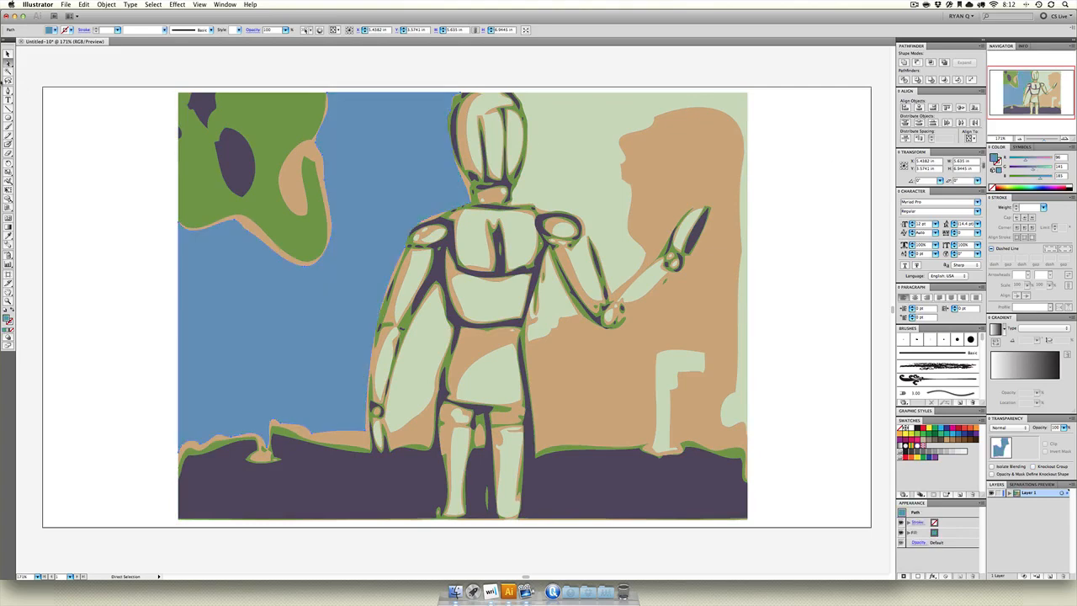
click(8, 54)
click(124, 256)
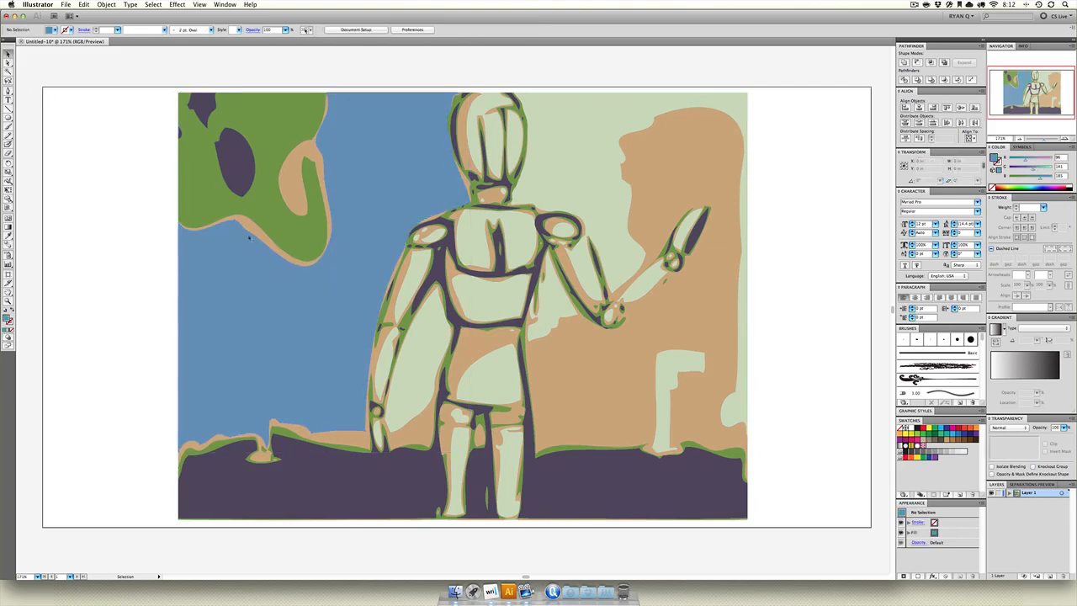
click(397, 268)
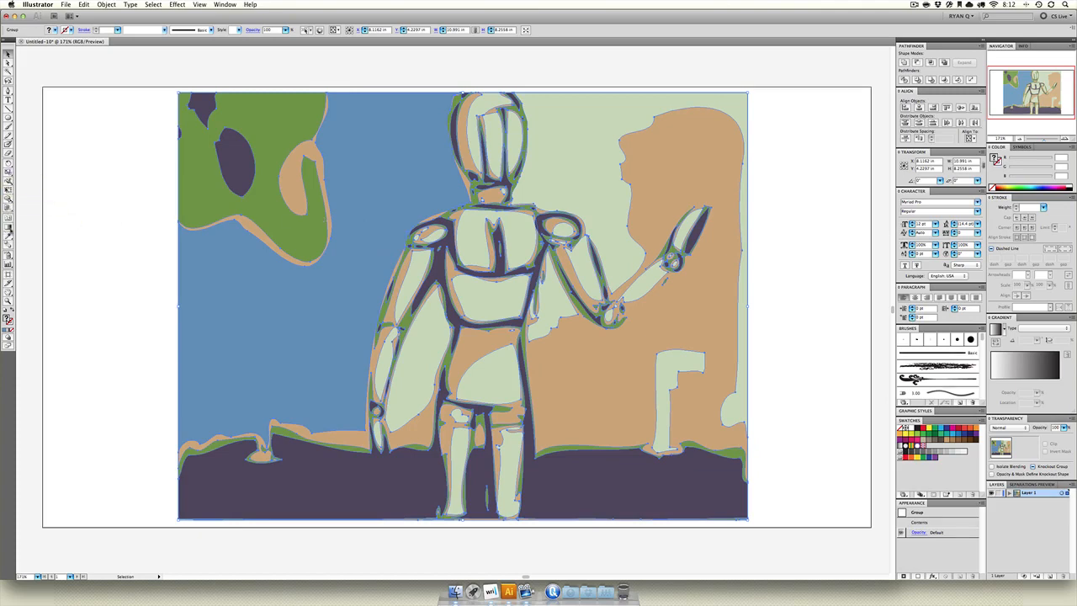
Step: Mix a dark blue fill and apply it with Live Paint Bucket to the purple ground and the mannequin's dark outlines
click(9, 264)
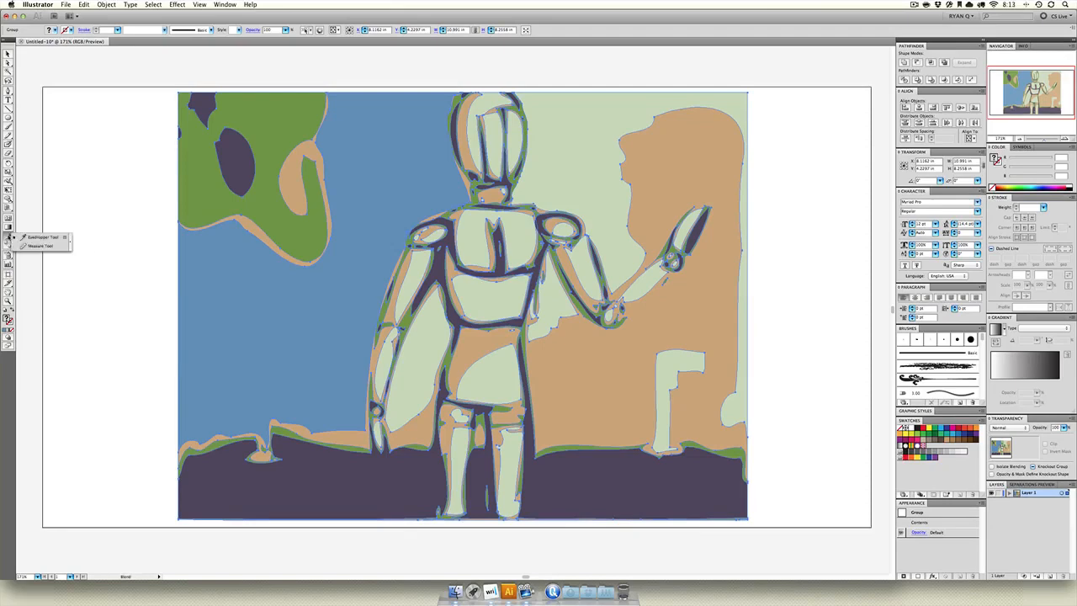
click(9, 202)
key(v)
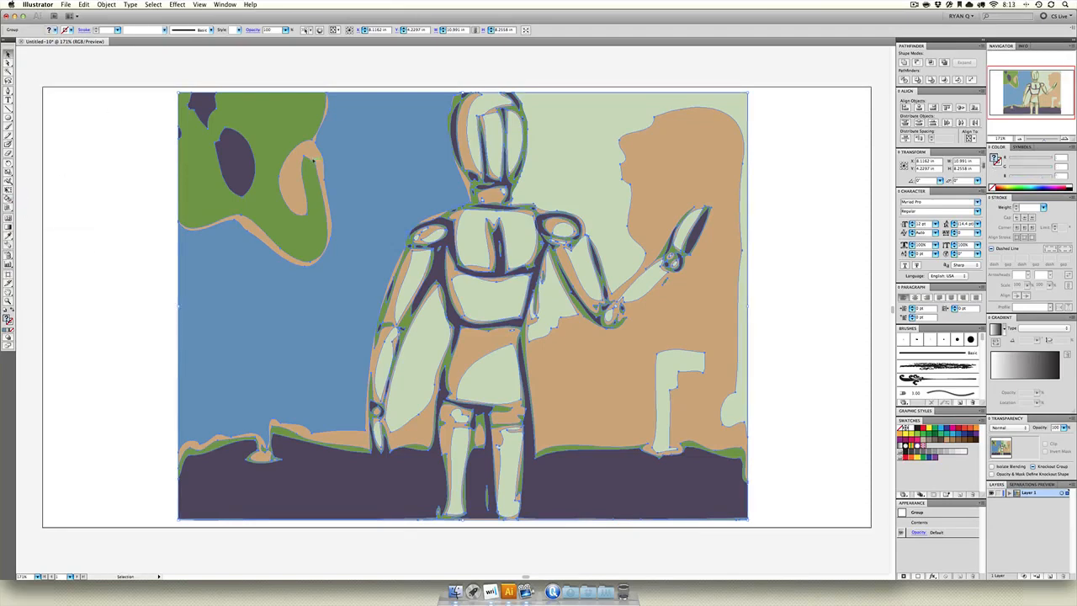
scroll(320, 155, down, 1)
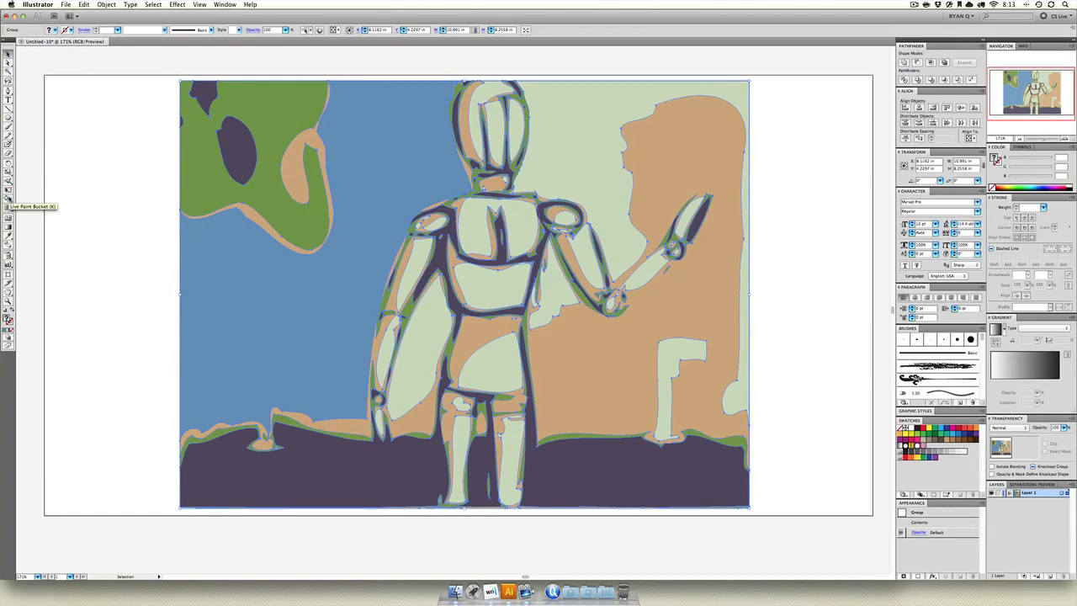
click(9, 202)
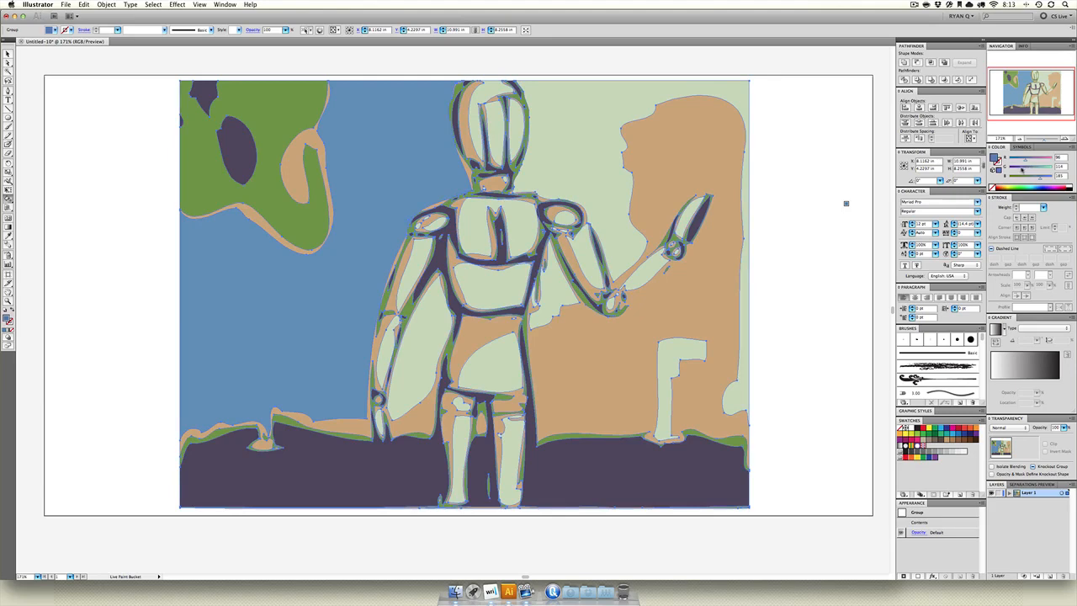
mouse_move(1025, 169)
mouse_down()
mouse_move(1021, 160)
mouse_move(1028, 179)
mouse_up()
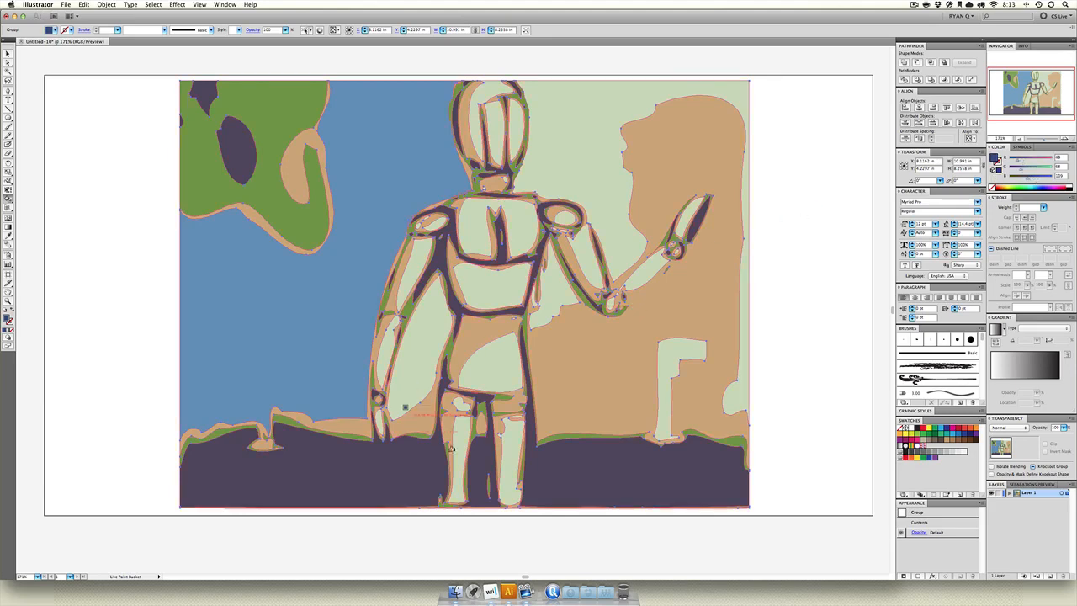
click(581, 478)
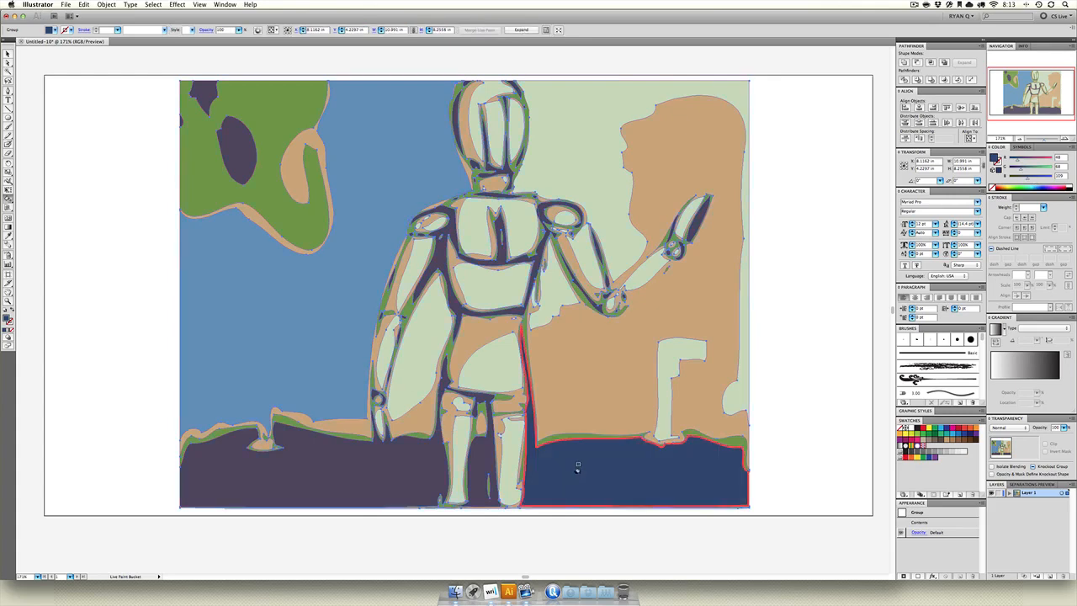
click(378, 463)
click(458, 303)
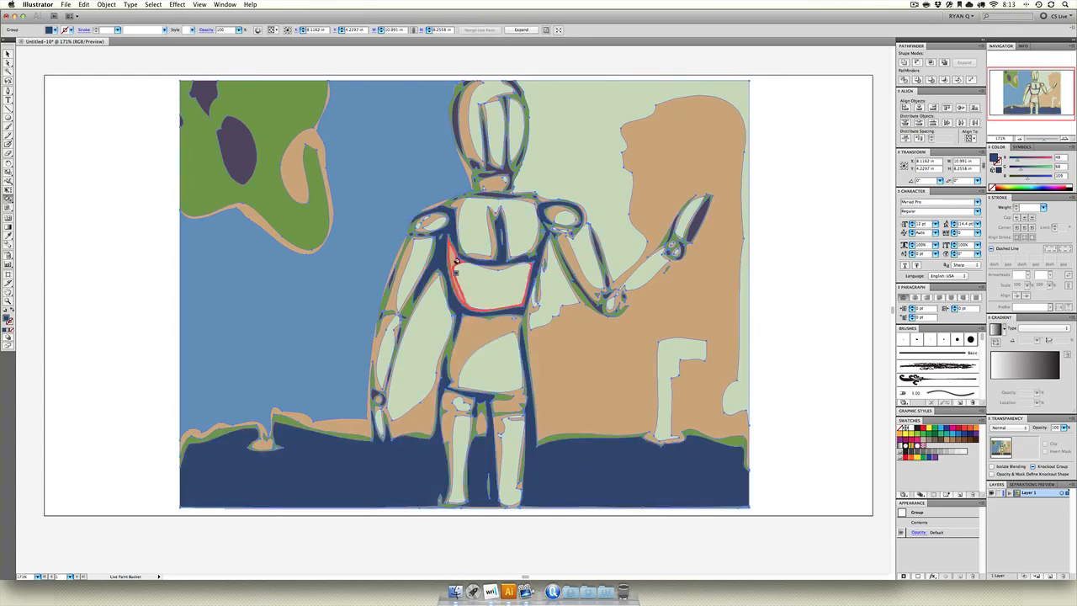
click(457, 115)
click(475, 166)
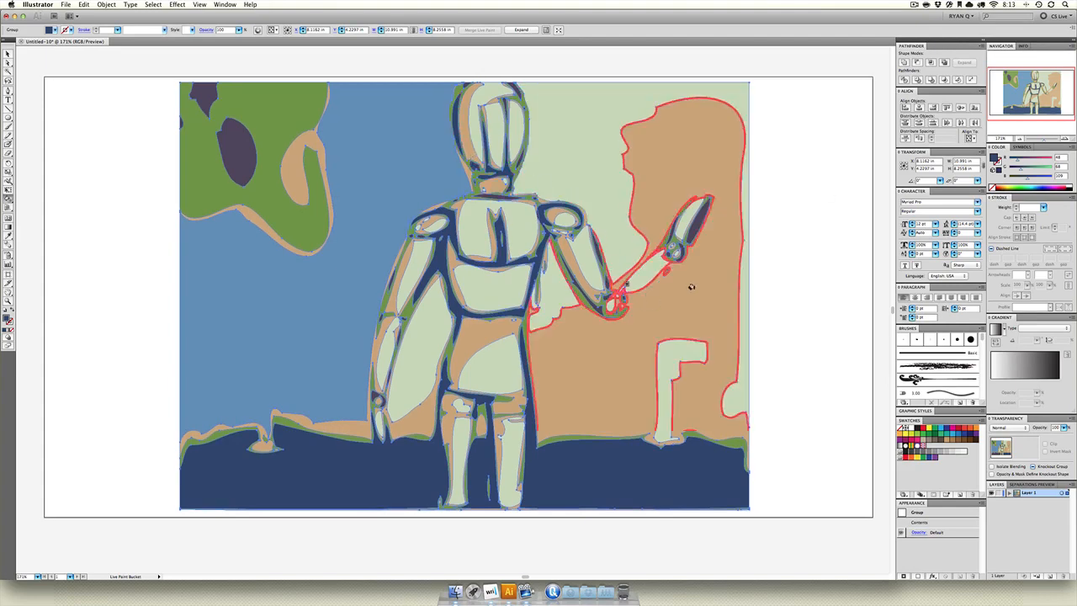
Step: Mix a pale green fill and apply it to the sky regions, the tan background silhouette and the tan strips along the ground
click(1040, 177)
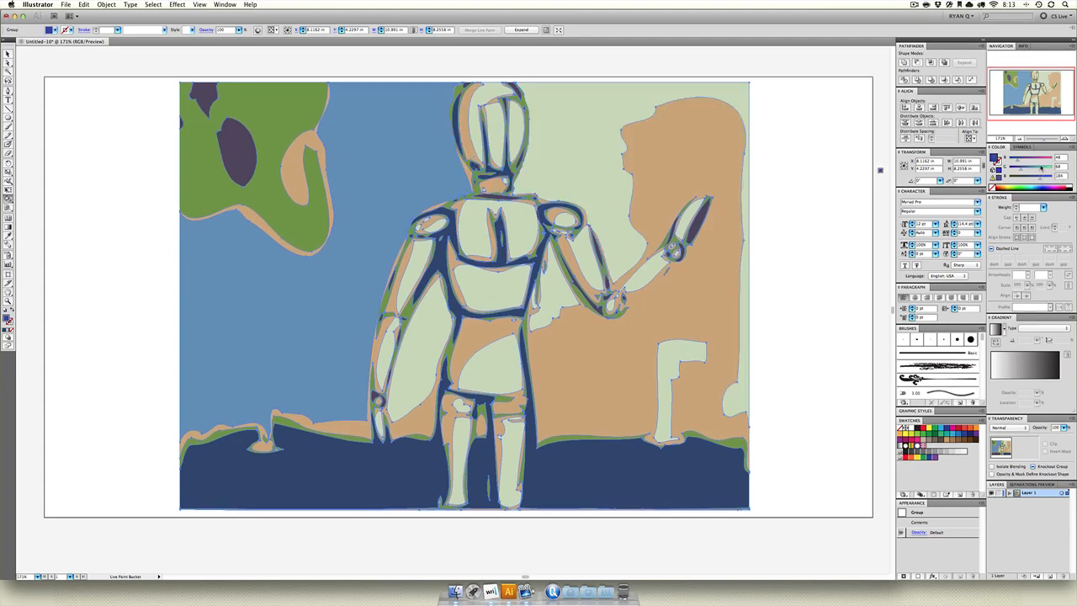
click(1041, 168)
click(1043, 160)
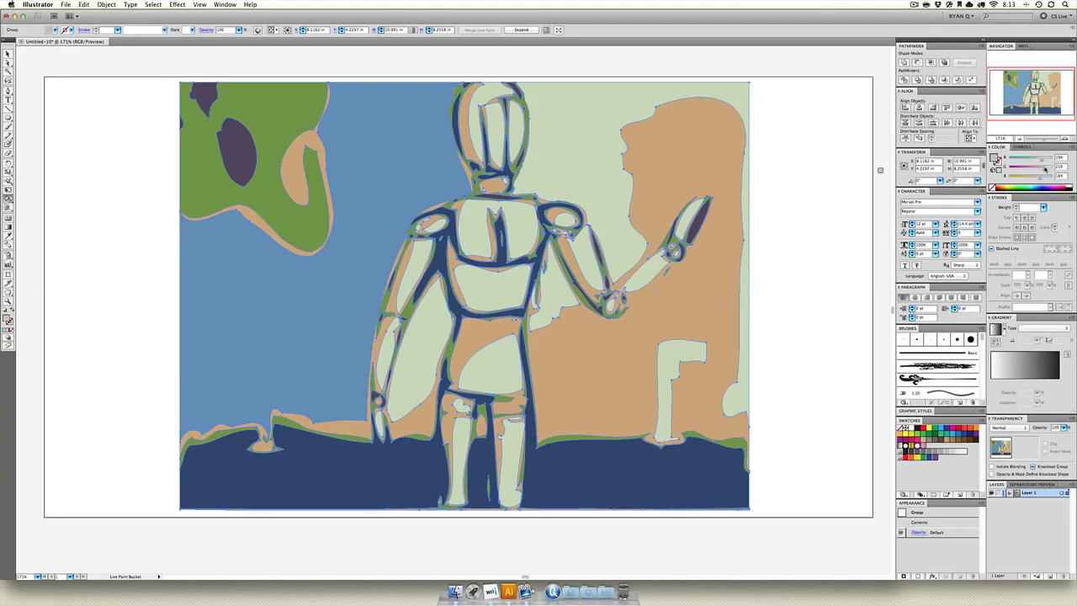
click(606, 108)
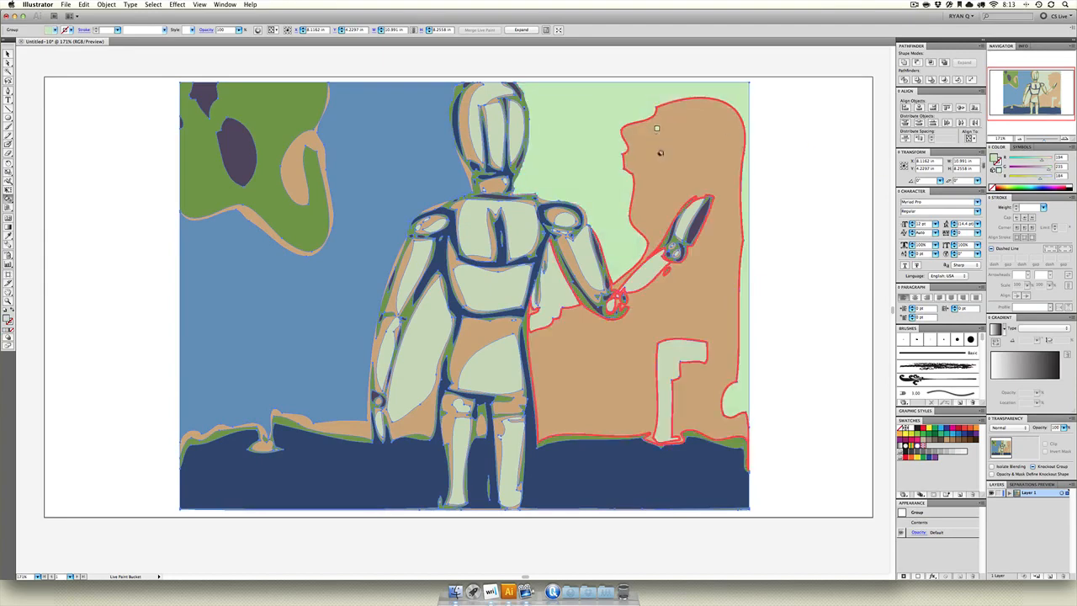
click(660, 153)
click(224, 360)
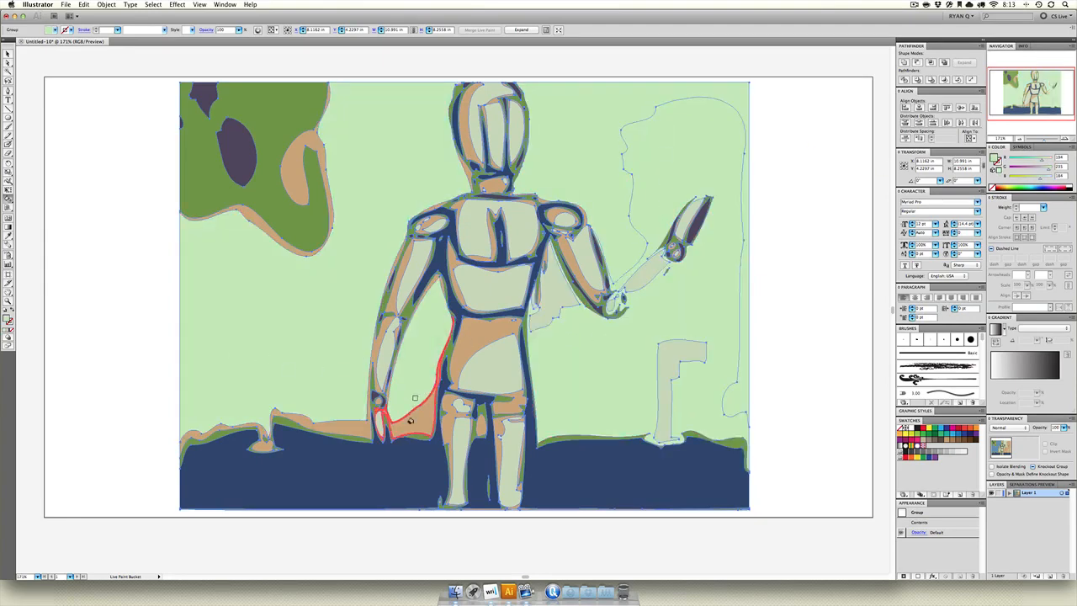
click(317, 425)
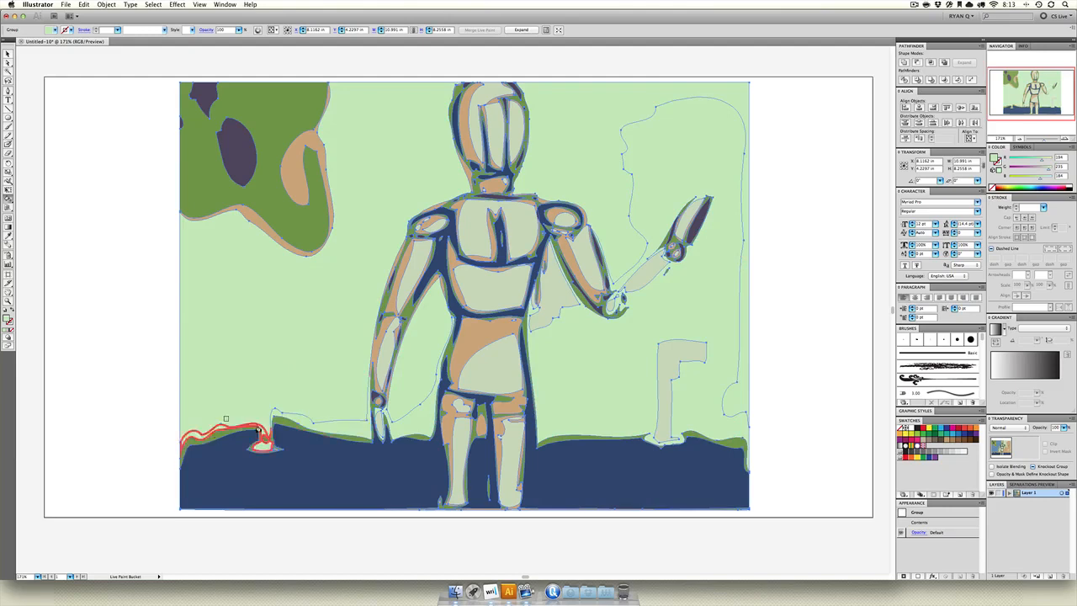
click(225, 419)
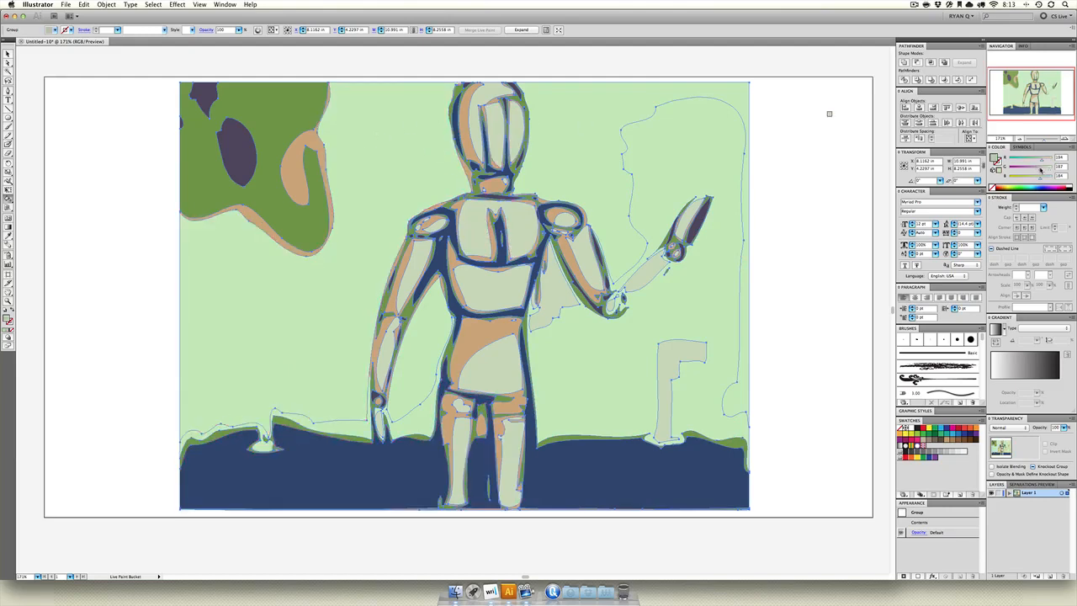
Step: Change the fill to a warm gray and apply it to all the pale green sky and horizon regions
click(609, 299)
click(339, 256)
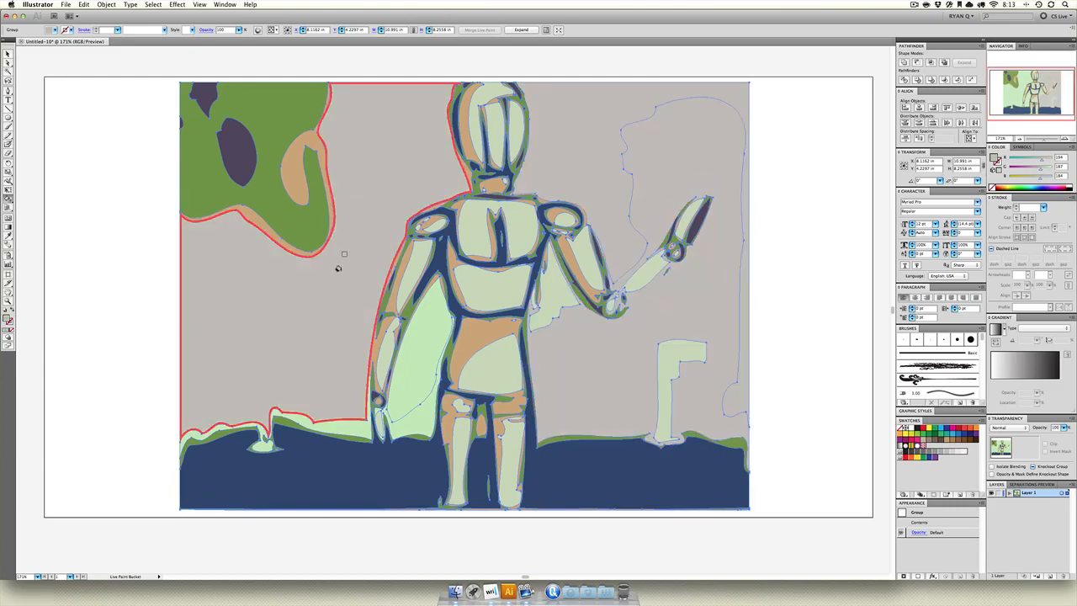
click(419, 345)
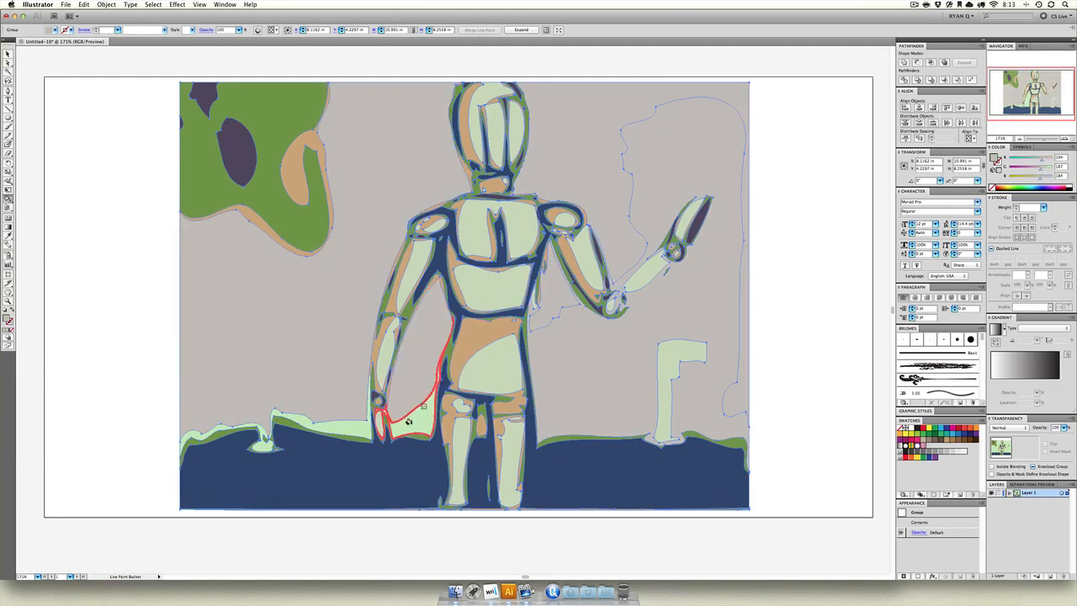
click(408, 421)
click(261, 429)
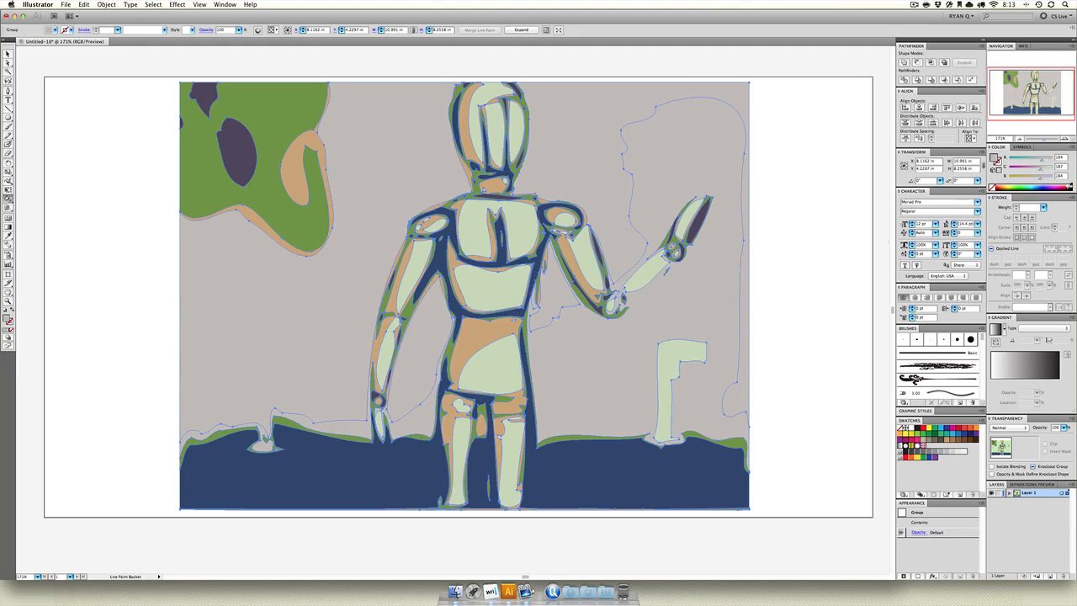
Step: Fill the dark blue ground, the mannequin's torso outlines, the raised hand's shadow and the head's dark edge with black
click(917, 428)
click(573, 482)
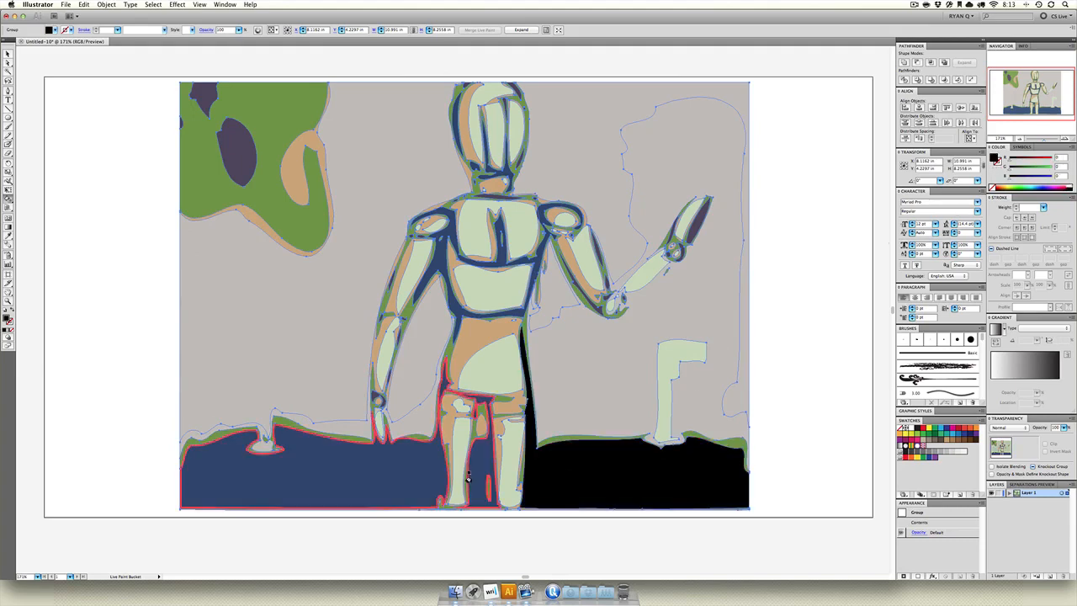
click(478, 464)
click(460, 281)
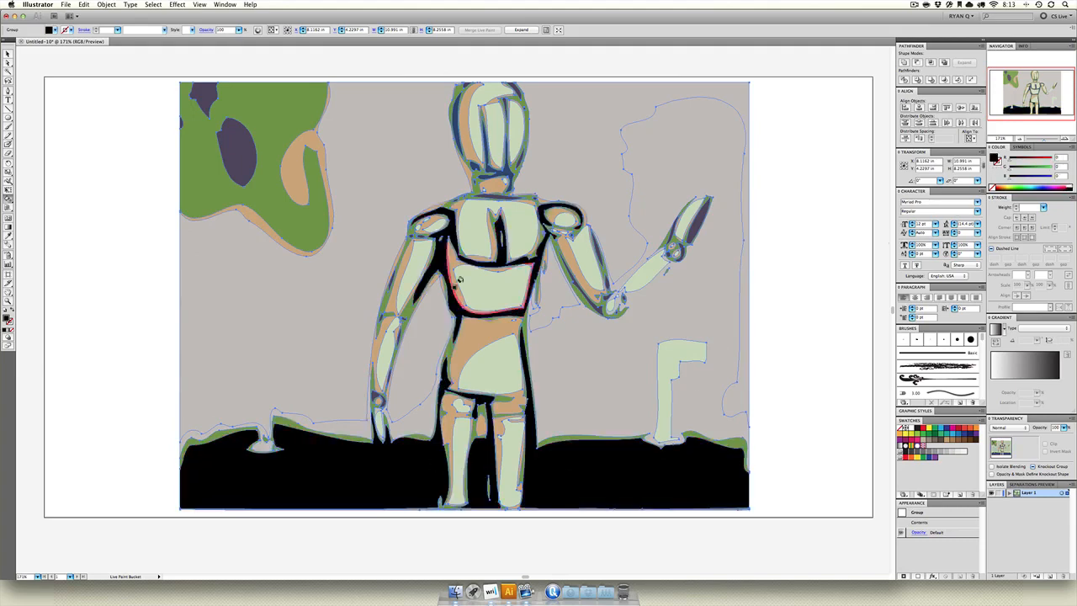
click(691, 226)
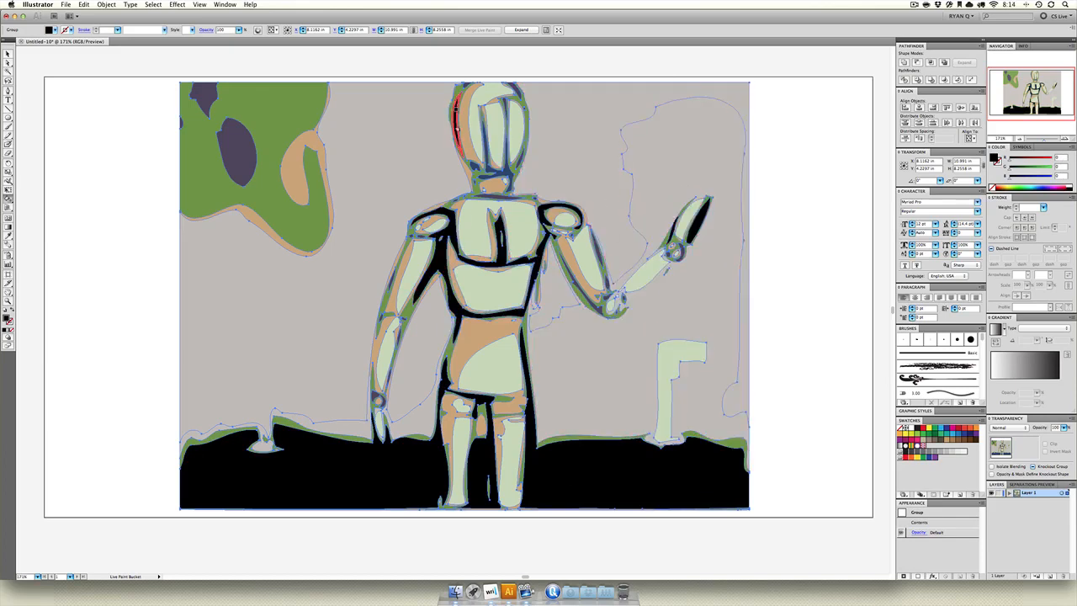
click(455, 118)
Step: Try to select the purple spot in the green corner shape with the Magic Wand and check its fill color tolerance options
click(8, 53)
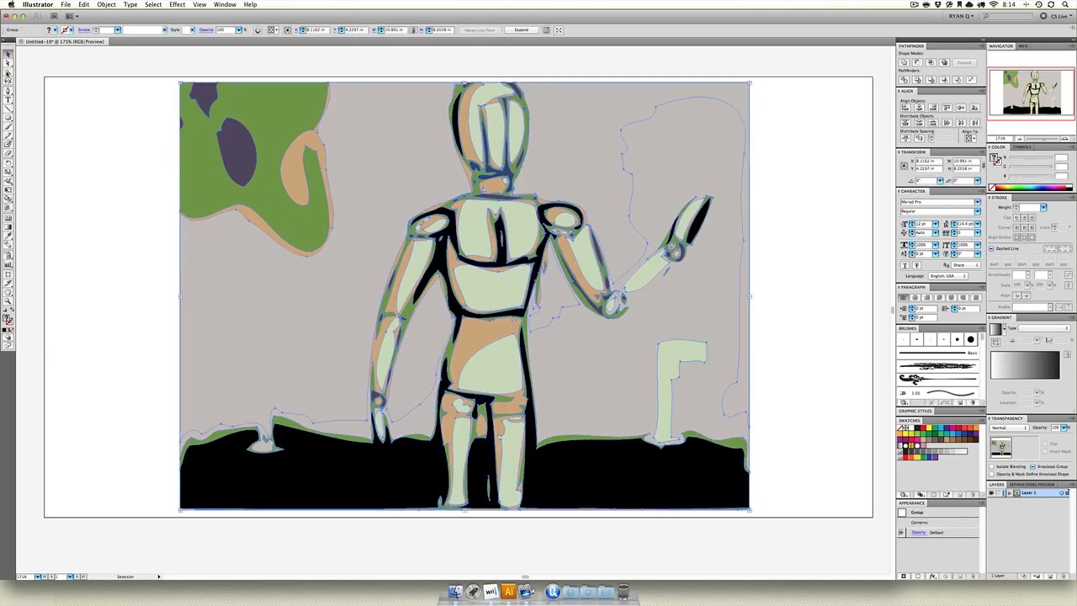
click(9, 74)
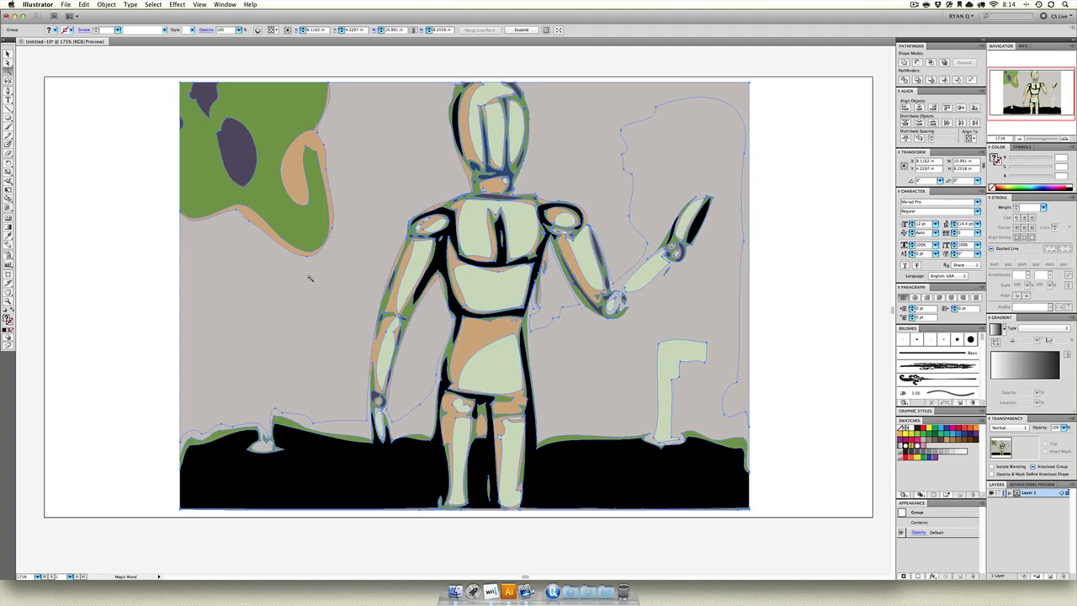
click(80, 221)
click(244, 156)
double_click(10, 73)
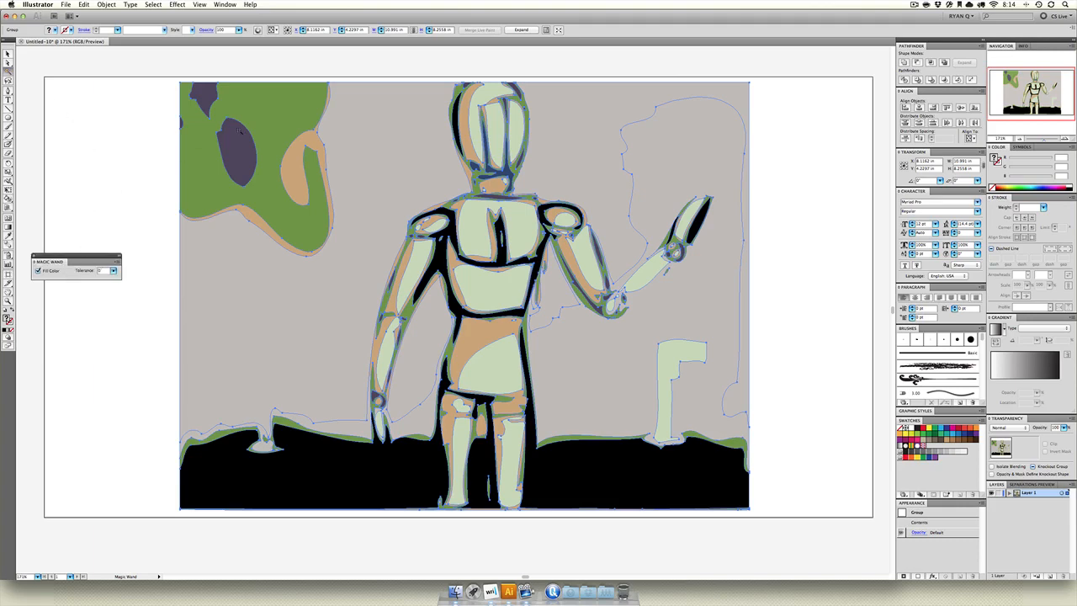
click(122, 140)
click(224, 137)
Step: Expand the Live Paint group into ordinary editable paths
click(8, 54)
click(160, 113)
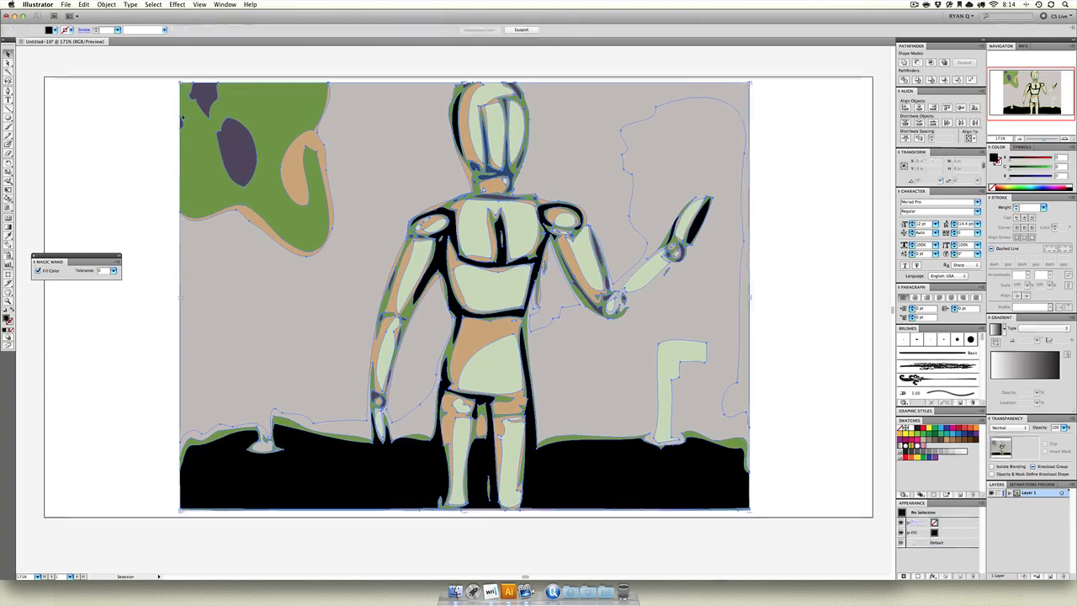
right_click(181, 116)
click(204, 163)
click(162, 135)
click(192, 128)
right_click(166, 128)
click(117, 147)
key(shift+Down)
key(shift+Up)
click(521, 30)
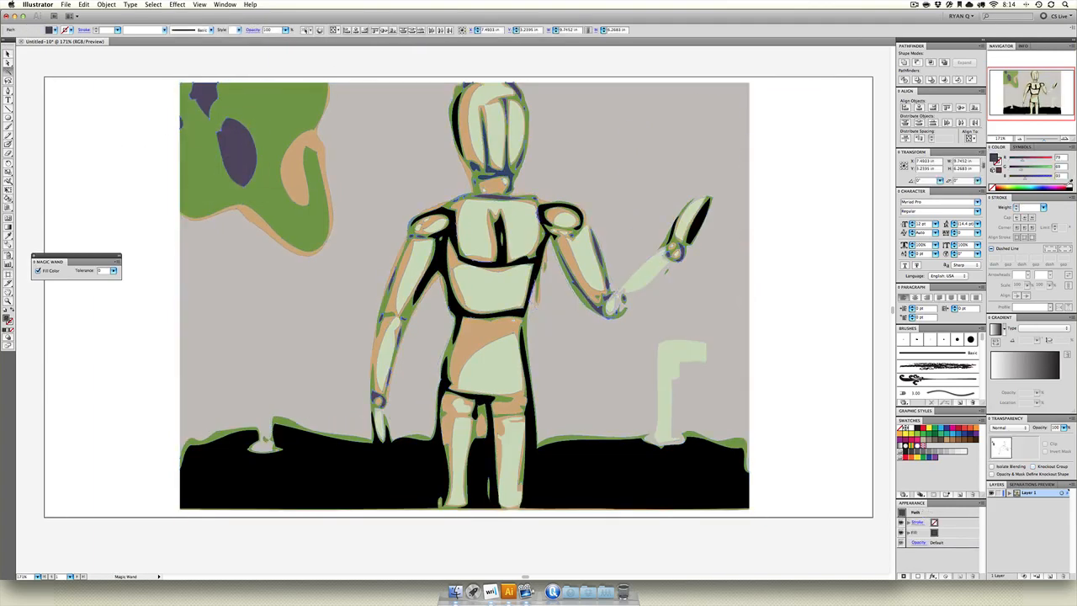
Step: Select matching fills with the Magic Wand, recoloring the remaining purple and dark blue shapes black and the gray sky light blue
click(737, 211)
click(510, 173)
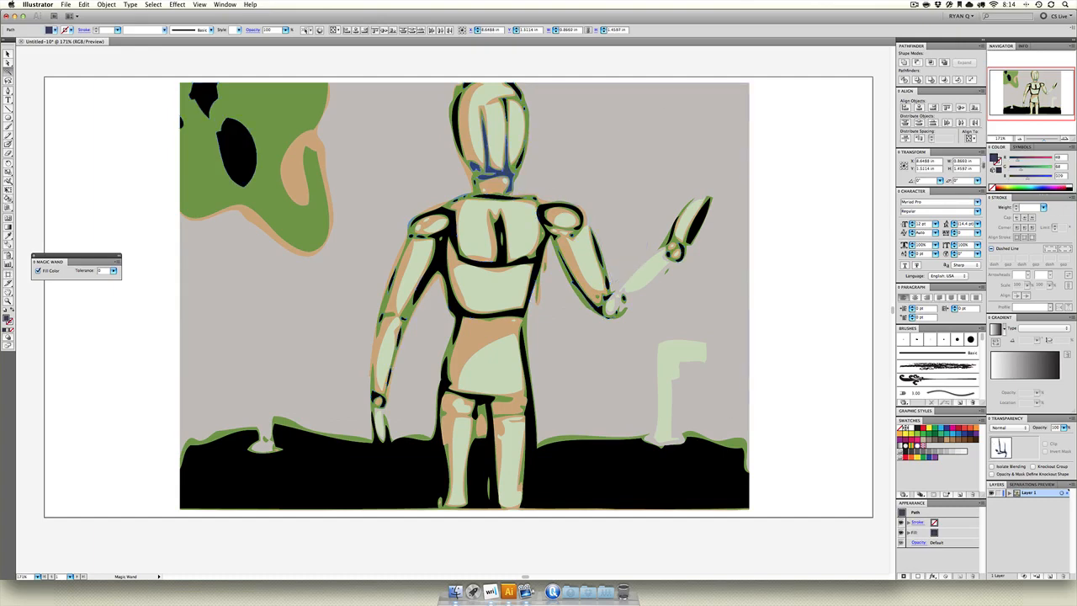
shift+click(654, 151)
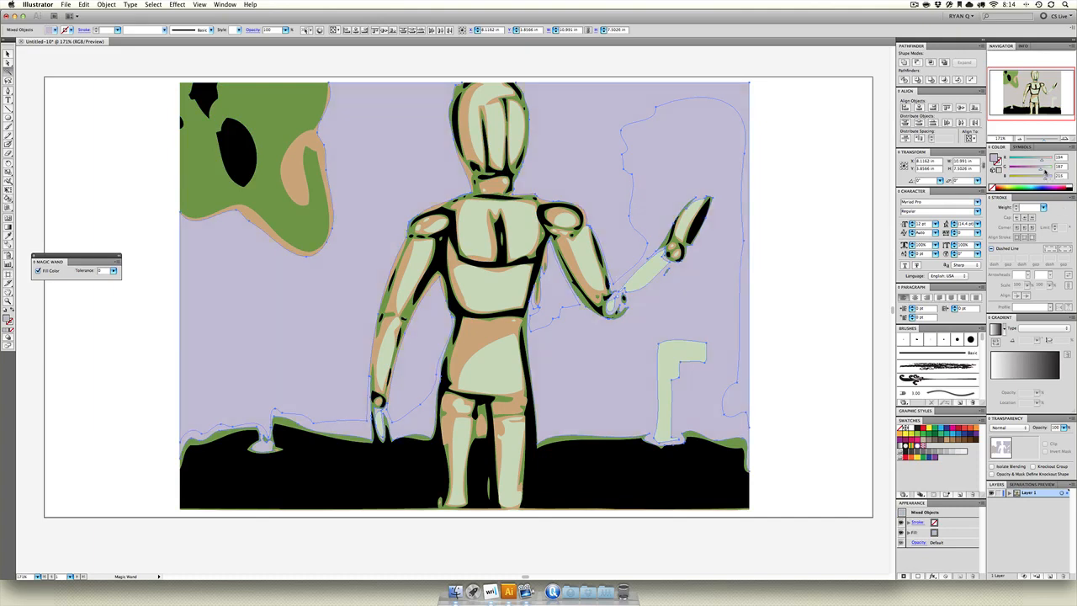
drag(1046, 171, 1045, 171)
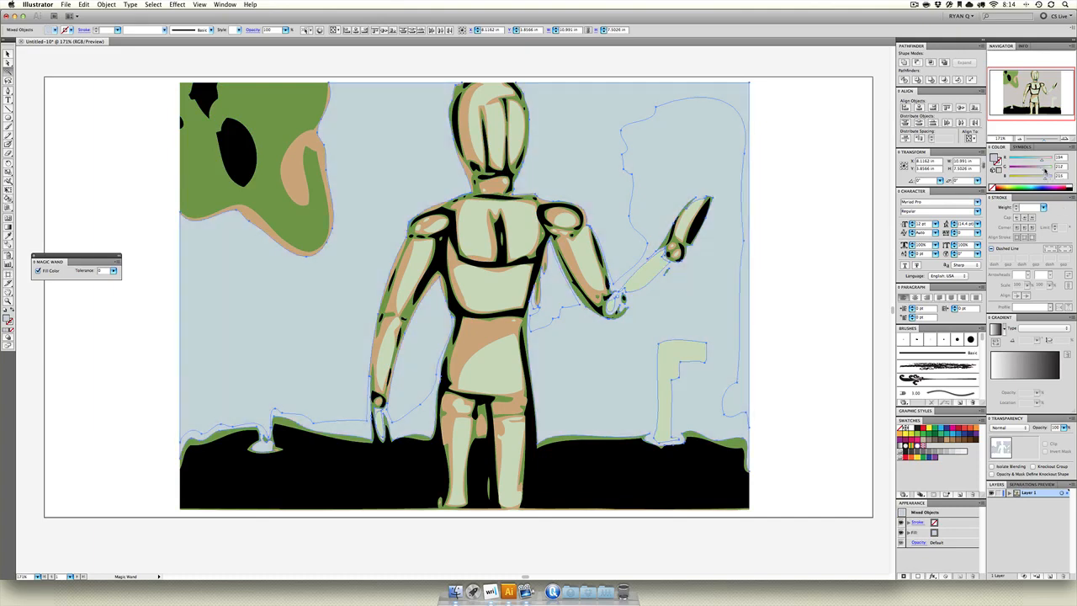
Step: Recolor the pale green body shapes peach, the tan shading burnt orange and the green shapes gray-blue, and deselect everything
click(670, 364)
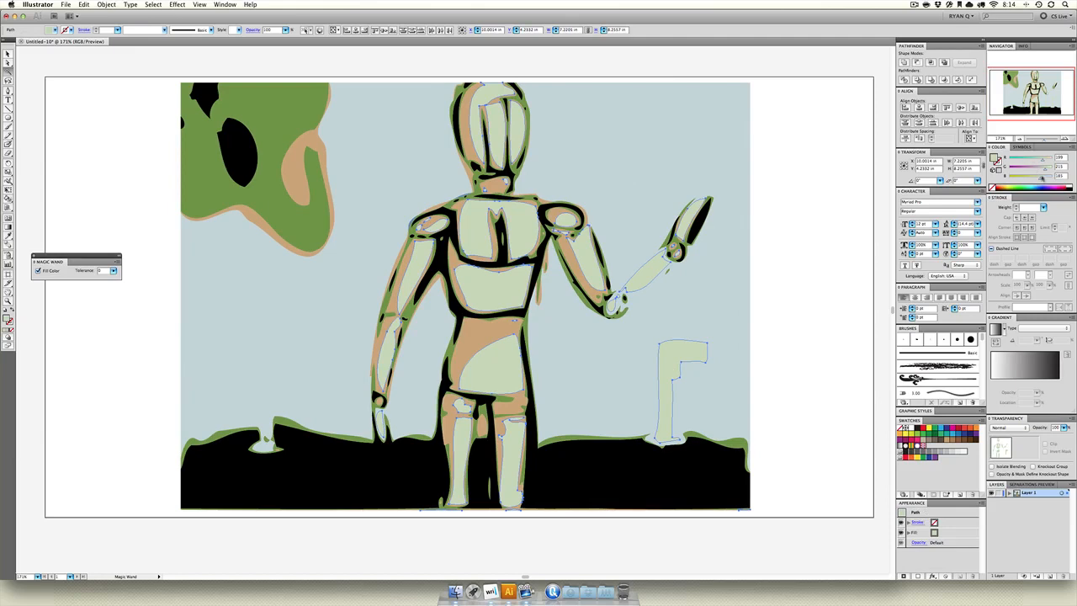
drag(1048, 159, 1057, 159)
click(455, 261)
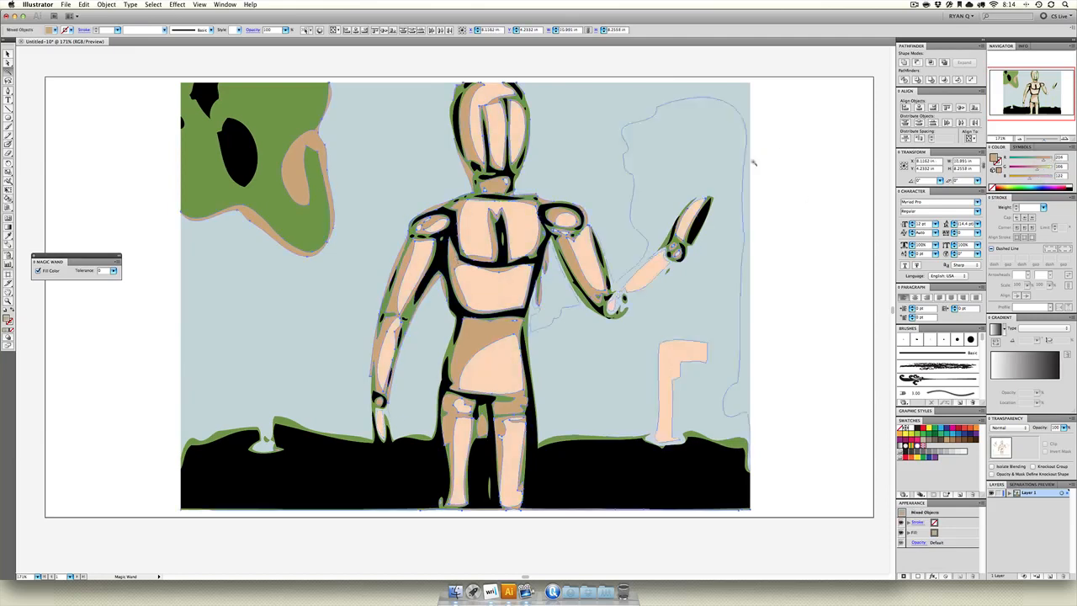
drag(1035, 169, 1028, 171)
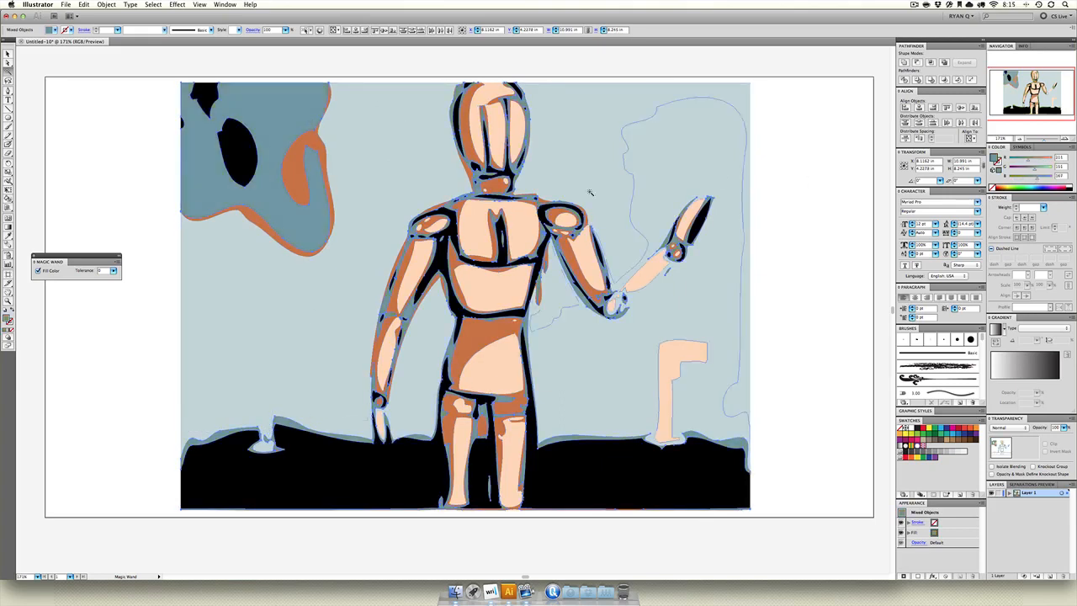
click(9, 55)
click(158, 232)
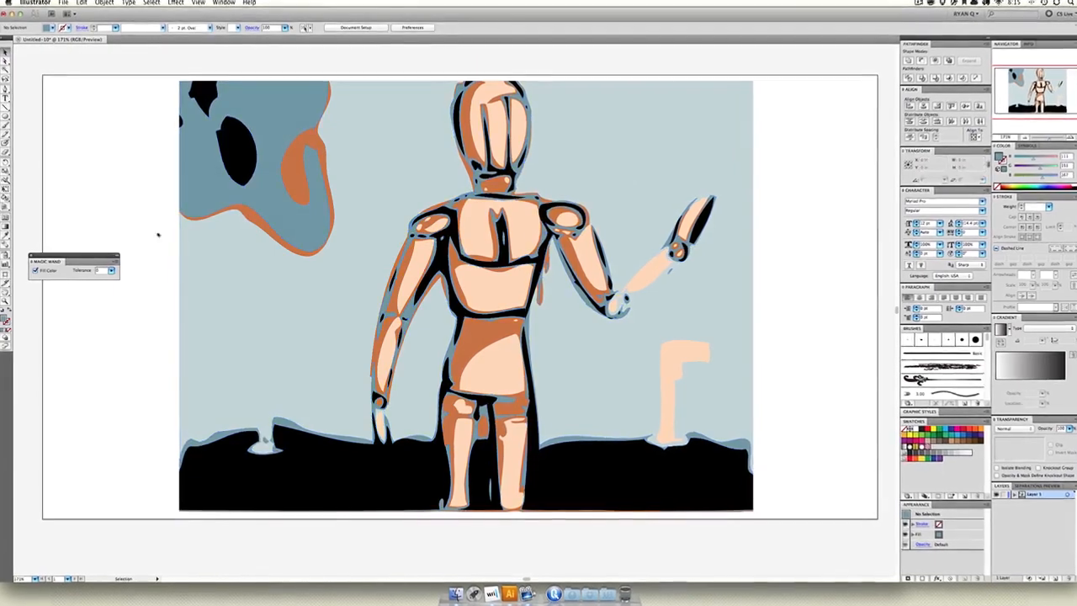
Step: Scale the whole artwork down to about 5.88 by 4.41 in, move it near the artboard's center and deselect it
mouse_move(833, 101)
mouse_down()
mouse_move(530, 396)
mouse_move(216, 522)
mouse_up()
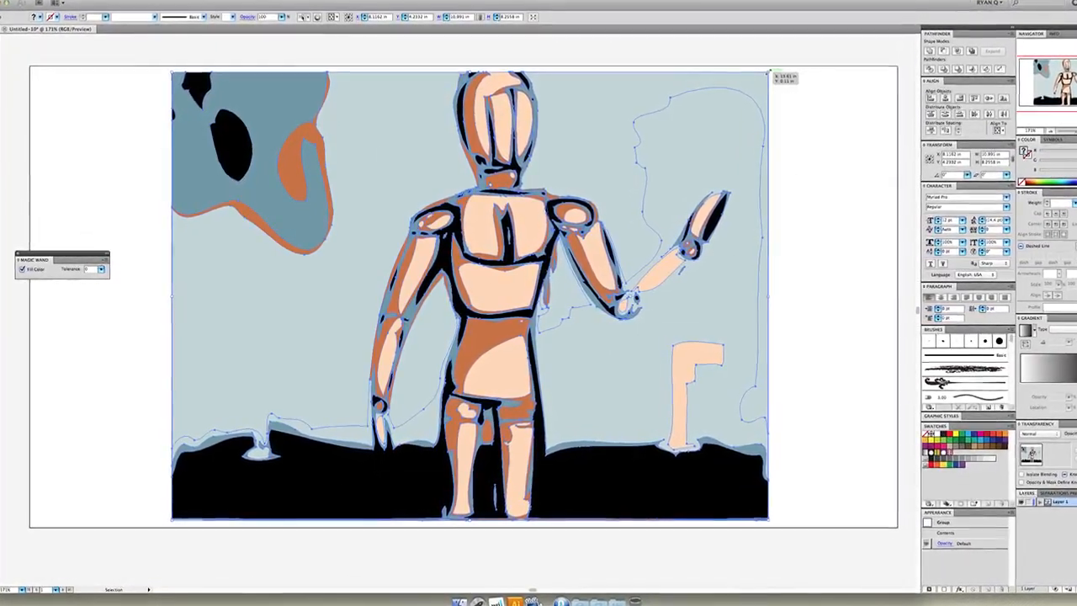
drag(764, 74, 492, 271)
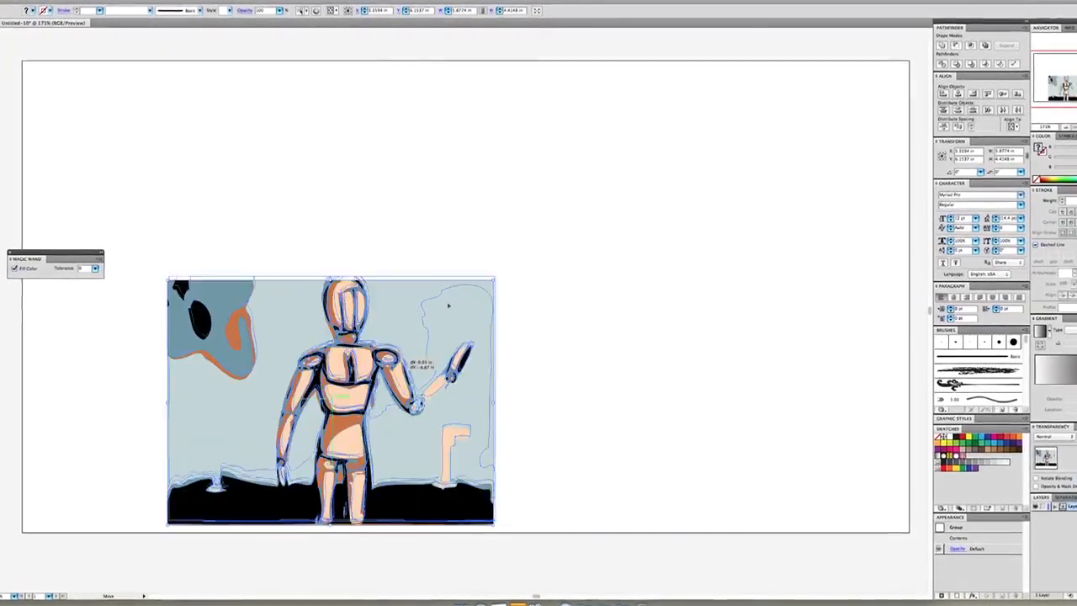
drag(412, 362, 531, 261)
click(654, 259)
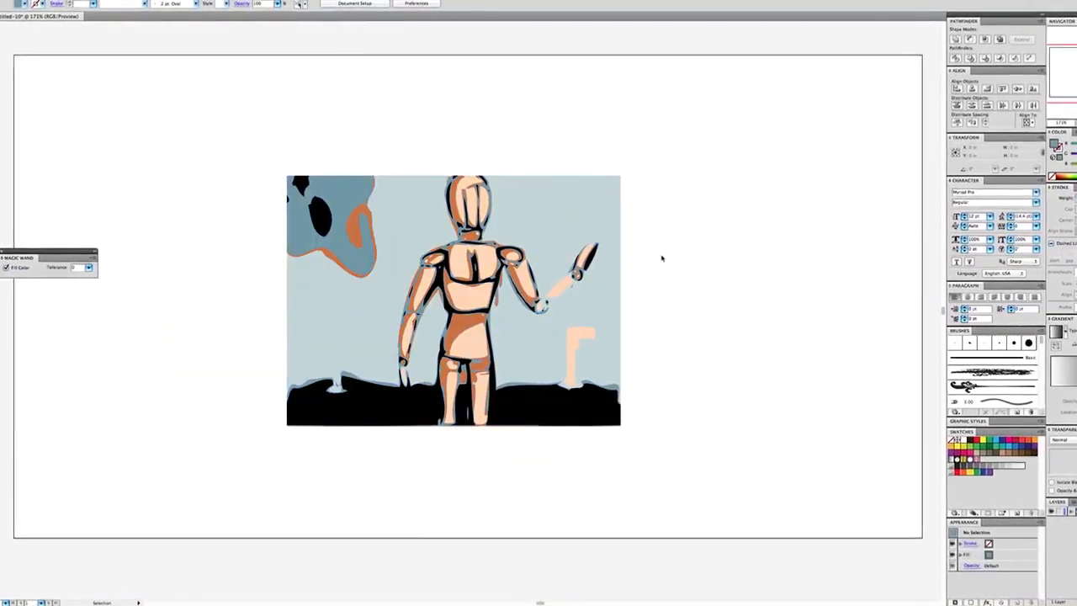